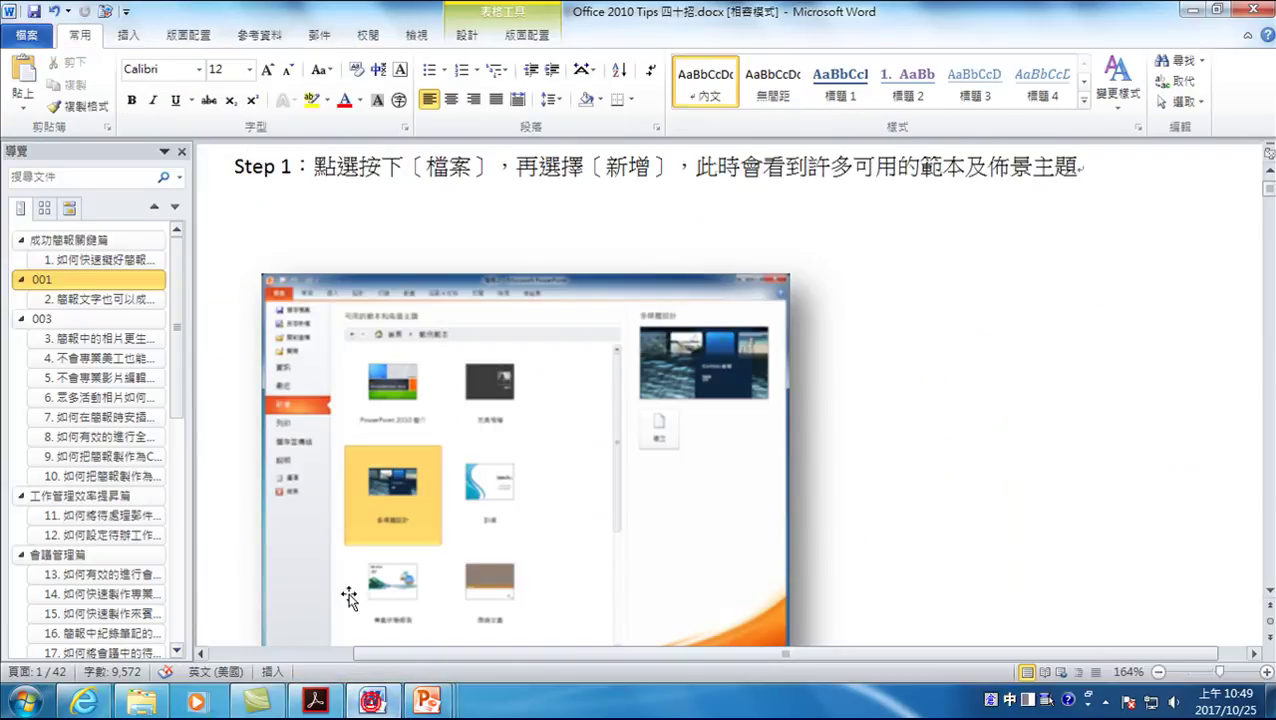
Save the template-gallery screenshot as a picture into D:\20171025-NTPD-Office 整合\範例
scroll(545, 423, up, 2)
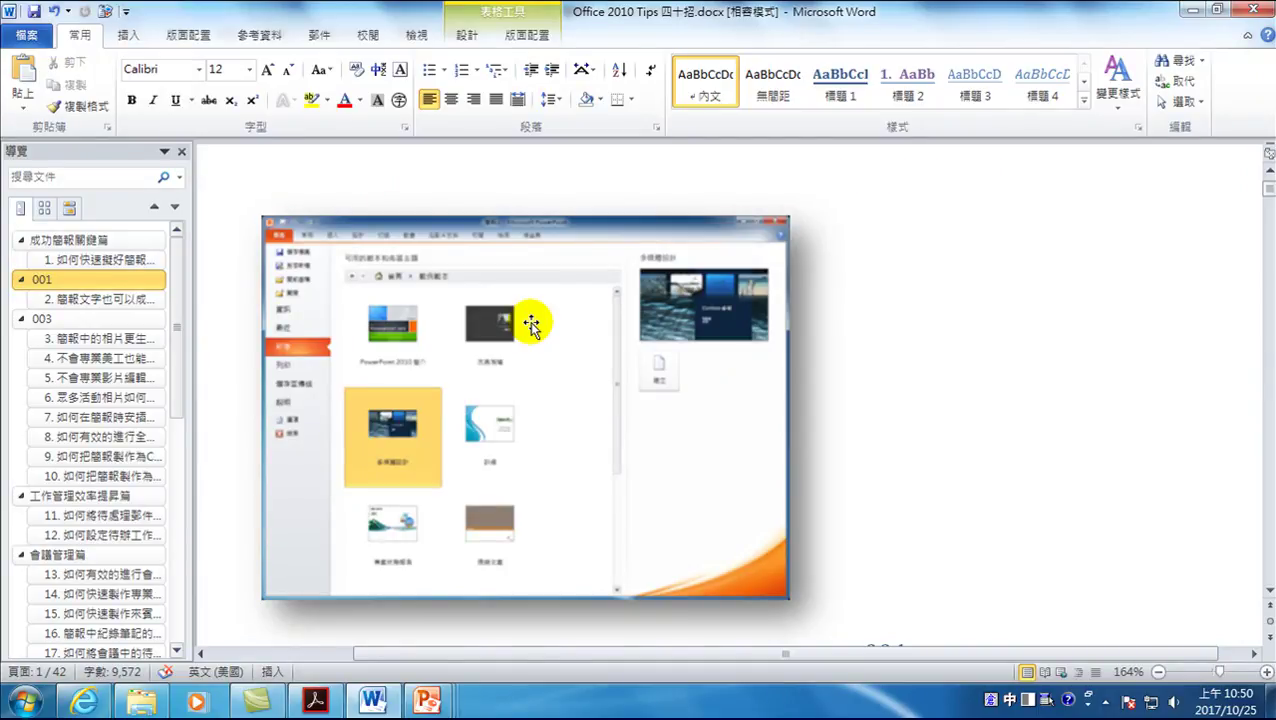
right_click(458, 368)
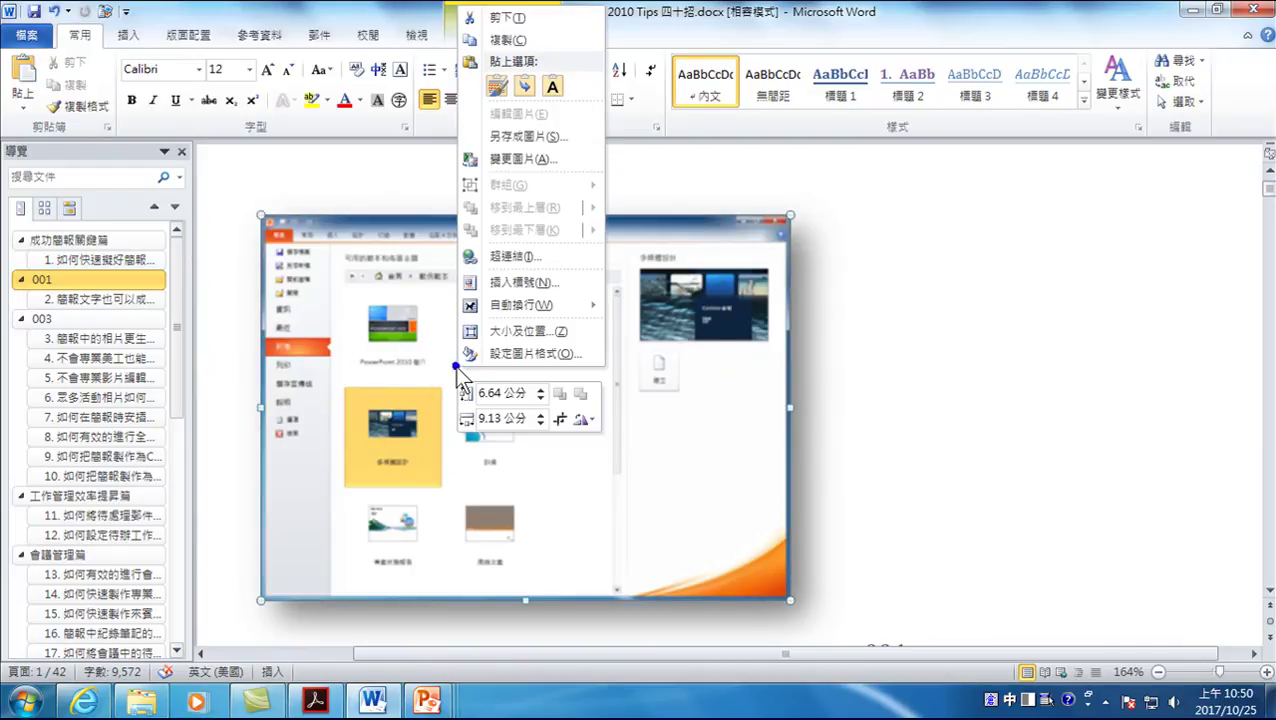
click(508, 137)
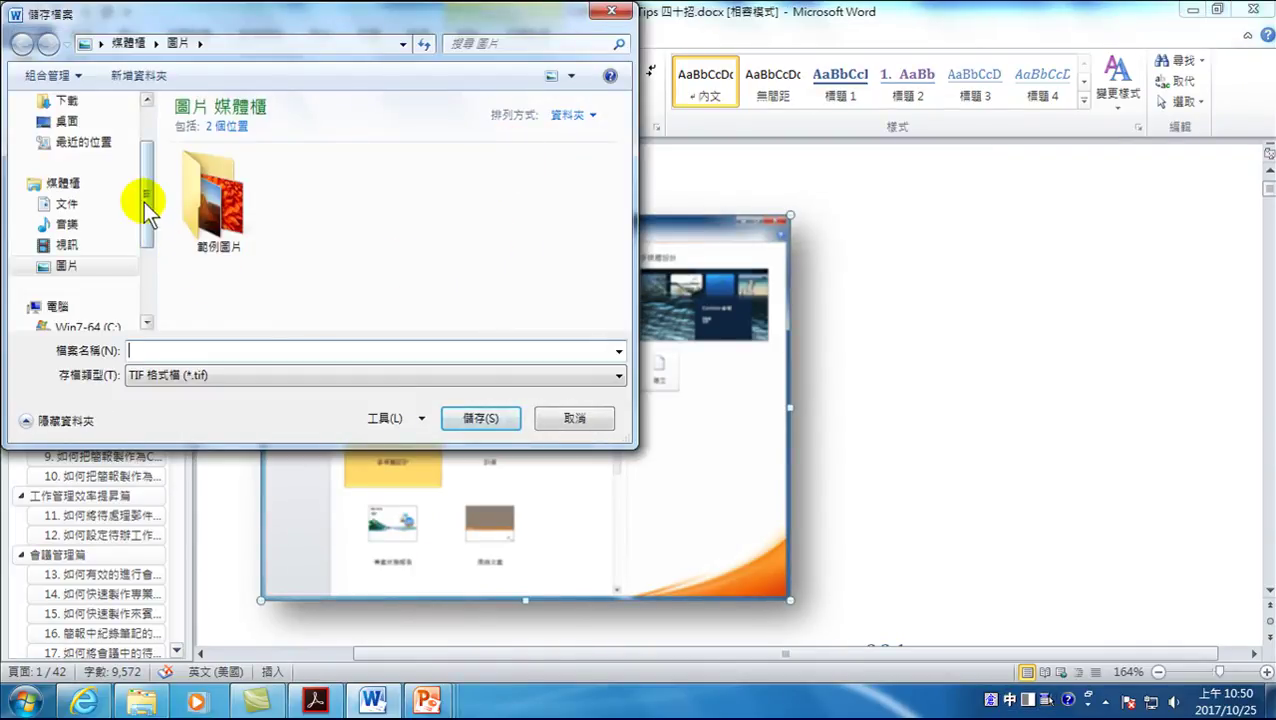
scroll(147, 210, down, 2)
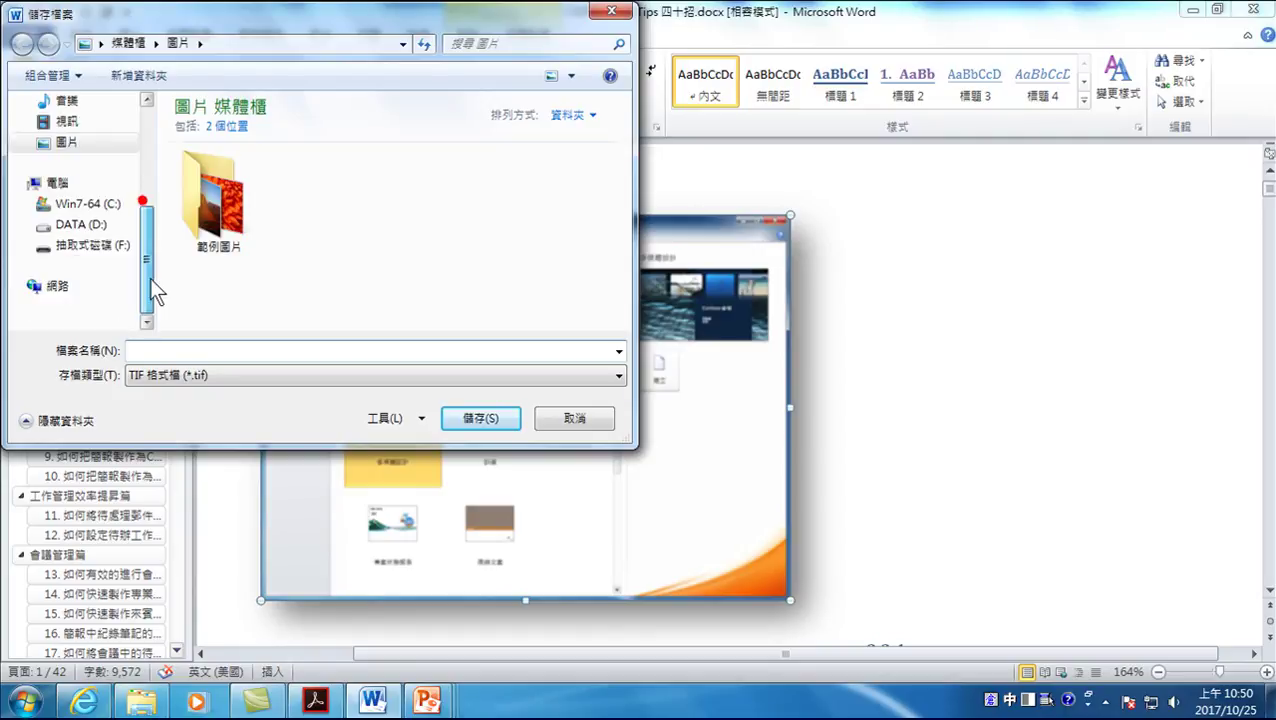
click(98, 226)
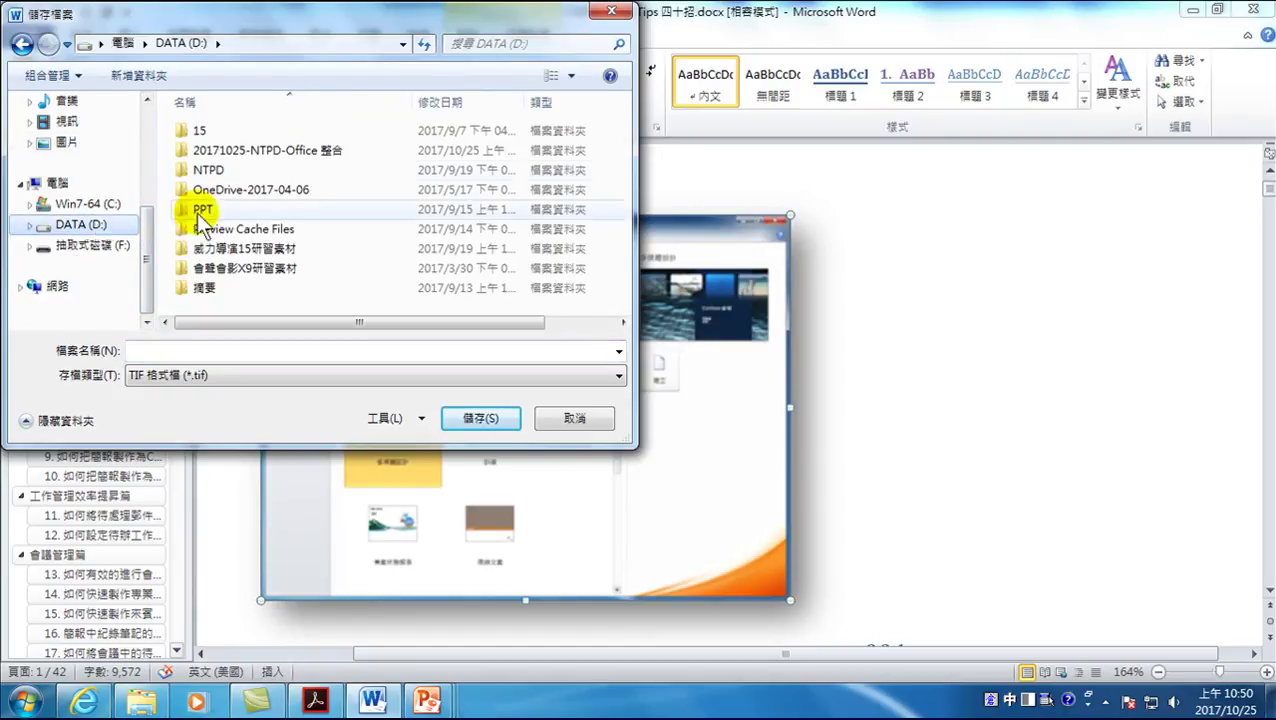
double_click(285, 150)
double_click(211, 131)
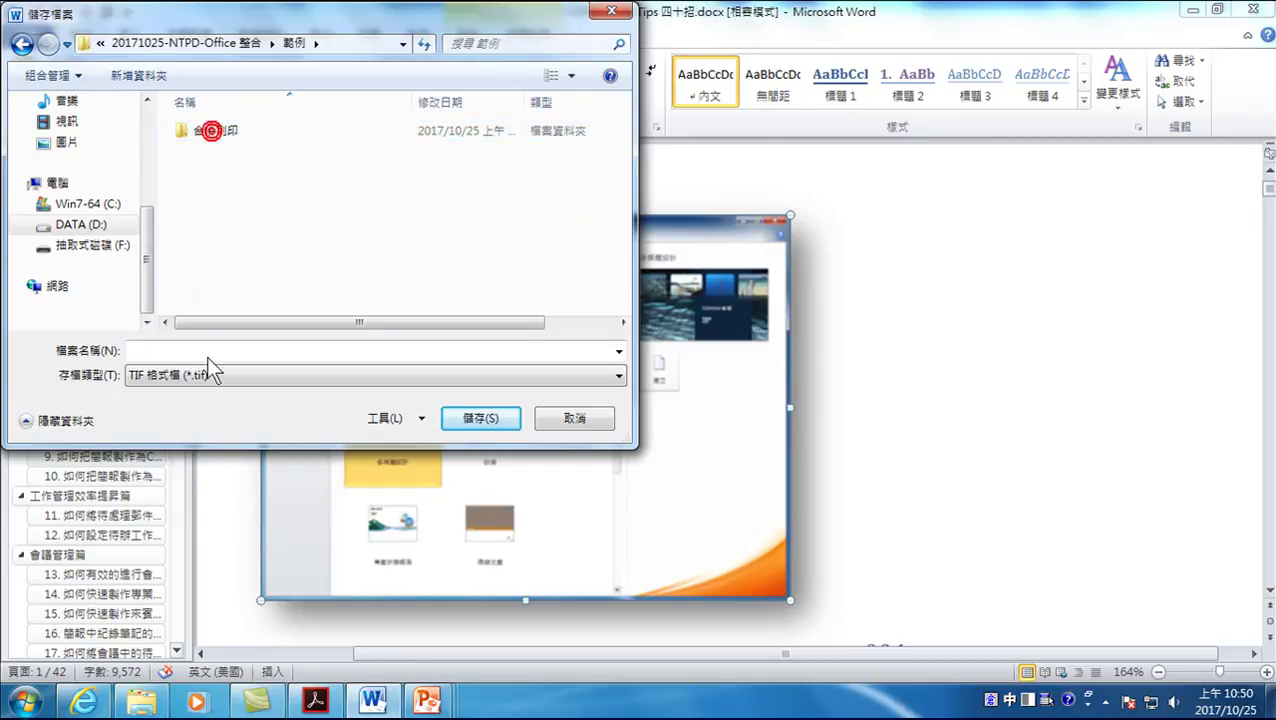
Store it as a JPEG named 001 in that folder
click(209, 349)
click(251, 380)
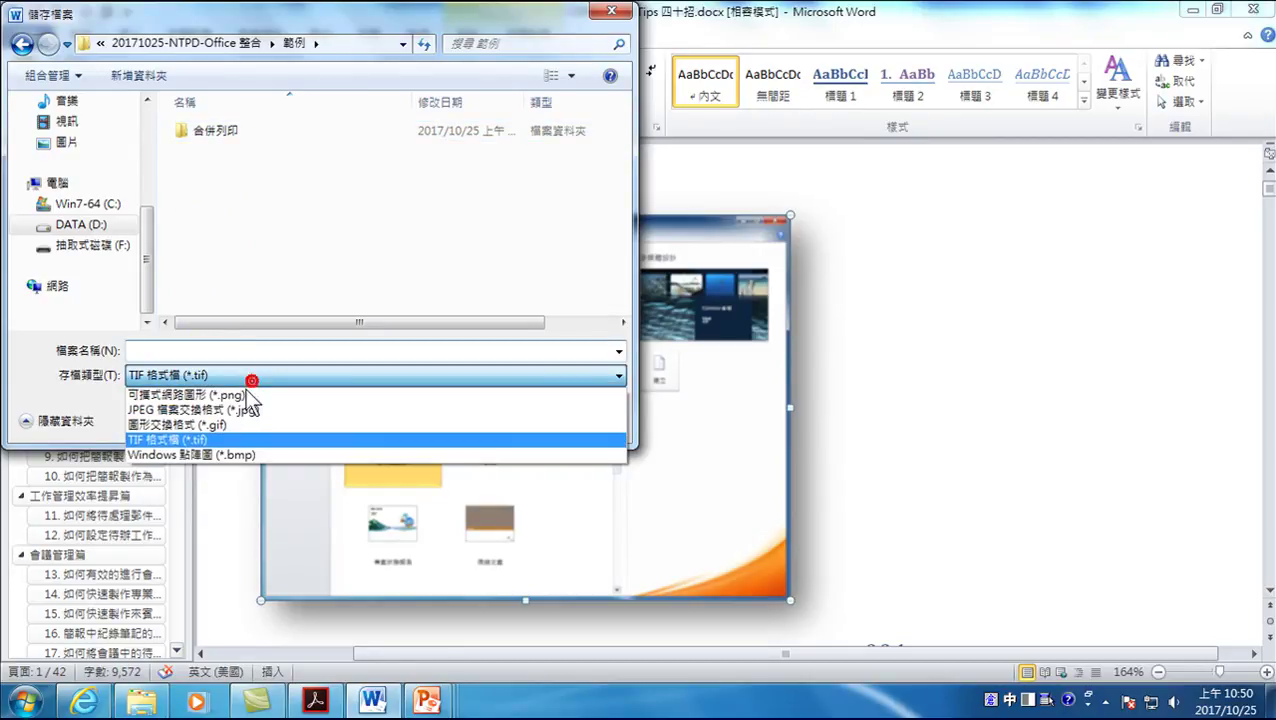
click(225, 410)
click(208, 350)
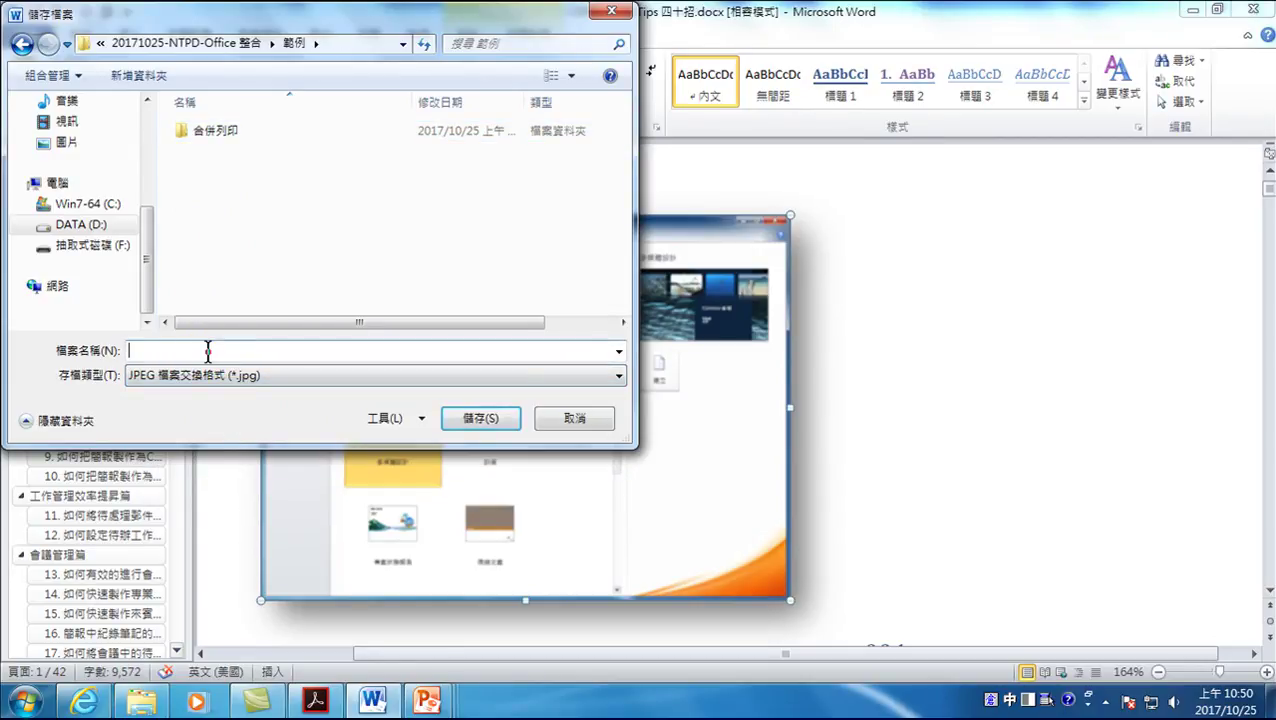
text(001)
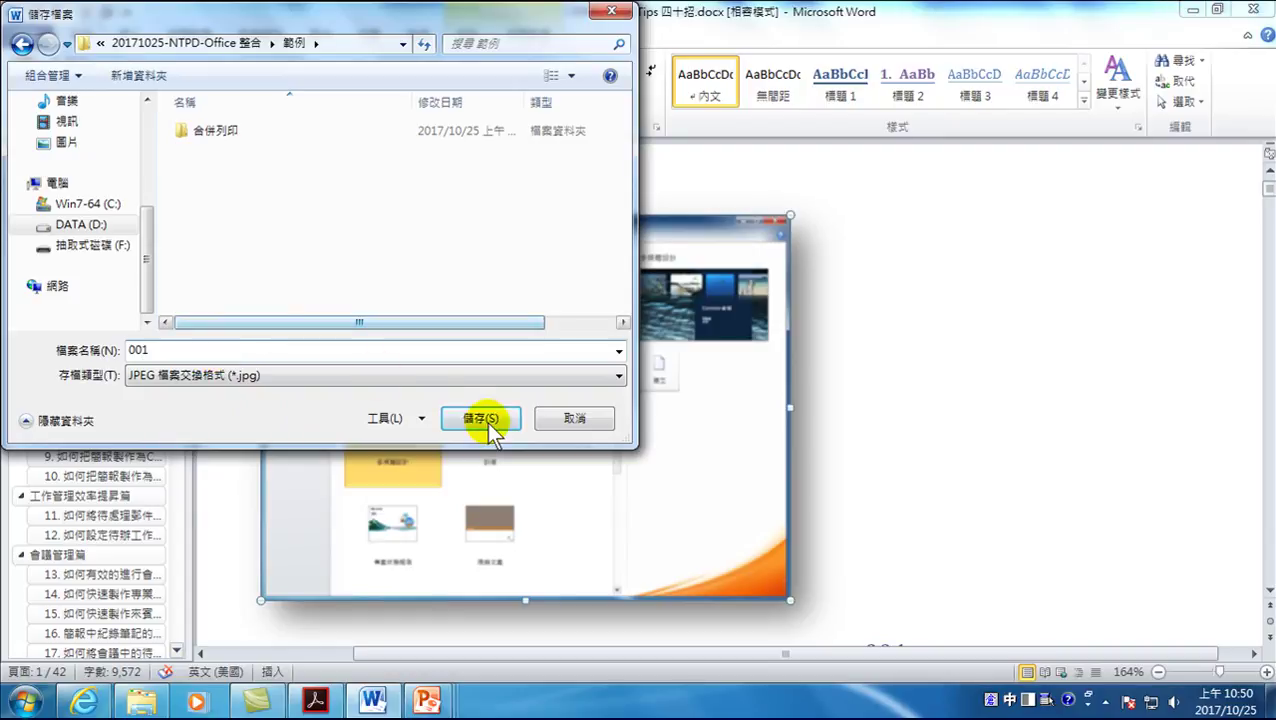
click(490, 420)
scroll(470, 420, down, 5)
scroll(513, 336, down, 3)
scroll(513, 421, down, 5)
scroll(513, 436, down, 5)
scroll(508, 440, down, 5)
Save the SmartArt conversion-menu screenshot as 002.jpg in the D:\20171025-NTPD-Office 整合\範例 folder
right_click(462, 289)
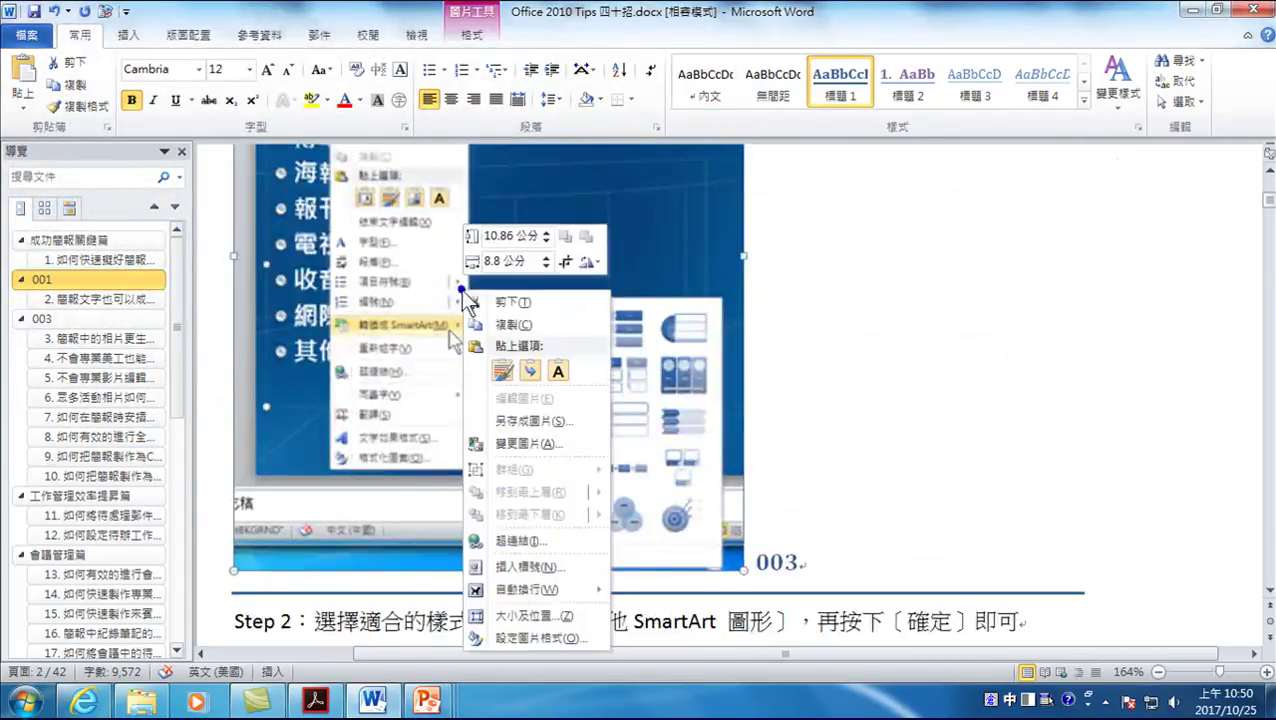
click(527, 424)
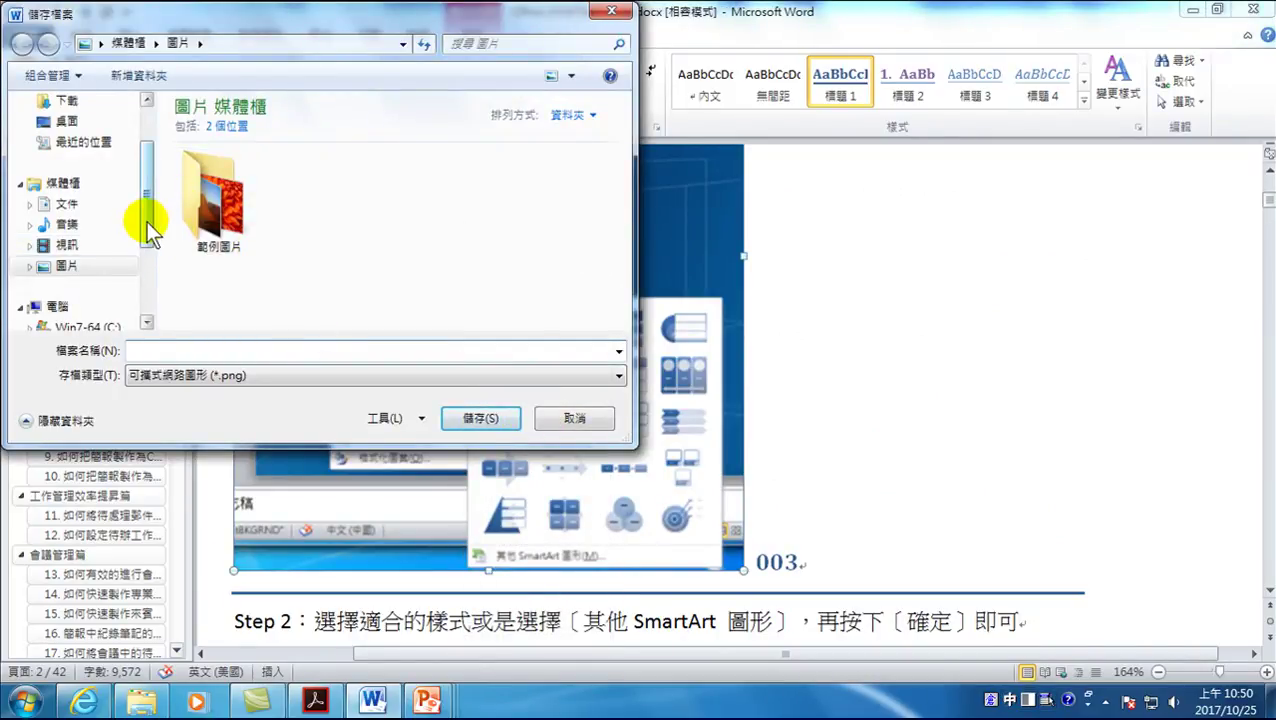
drag(145, 213, 145, 270)
click(98, 245)
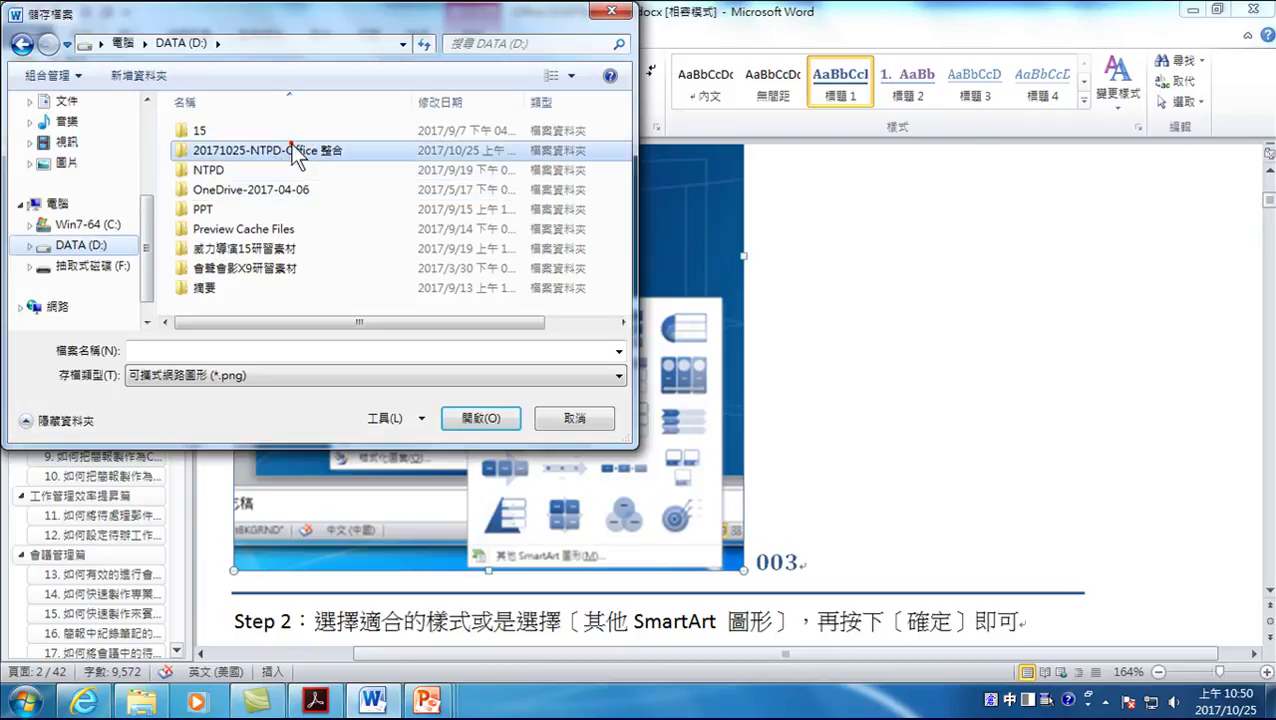
double_click(335, 150)
double_click(216, 133)
click(209, 350)
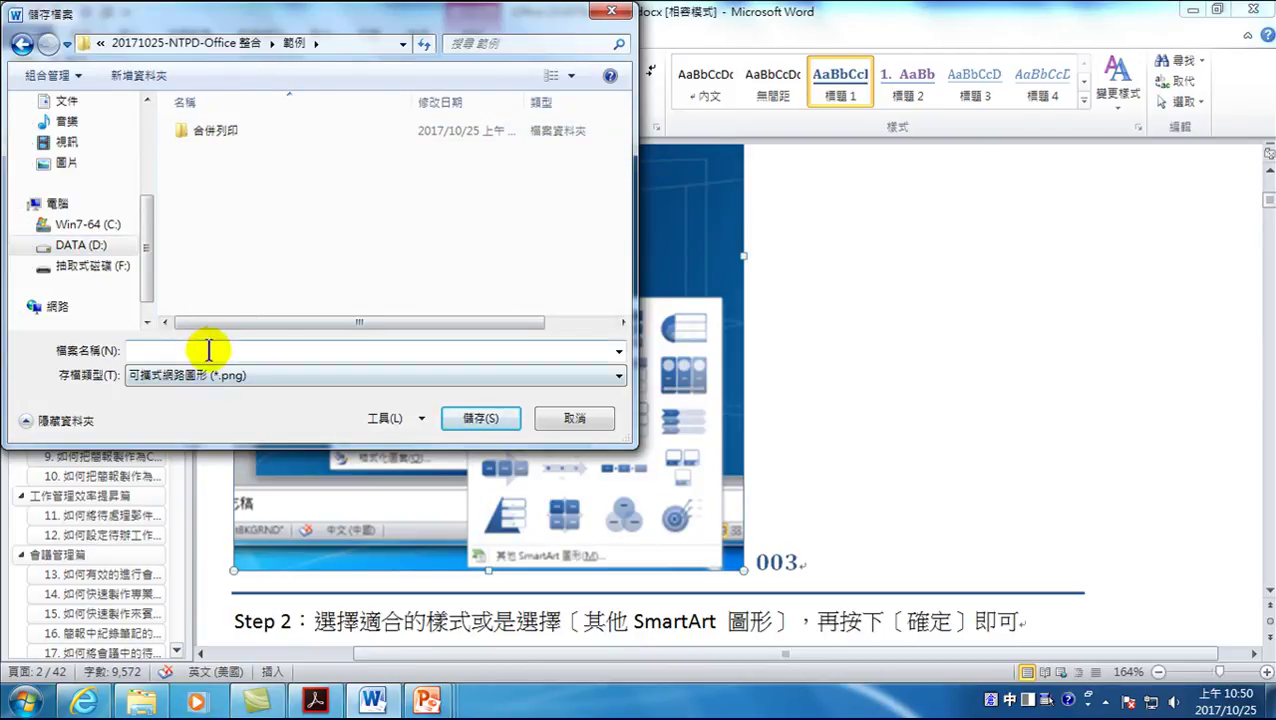
click(237, 378)
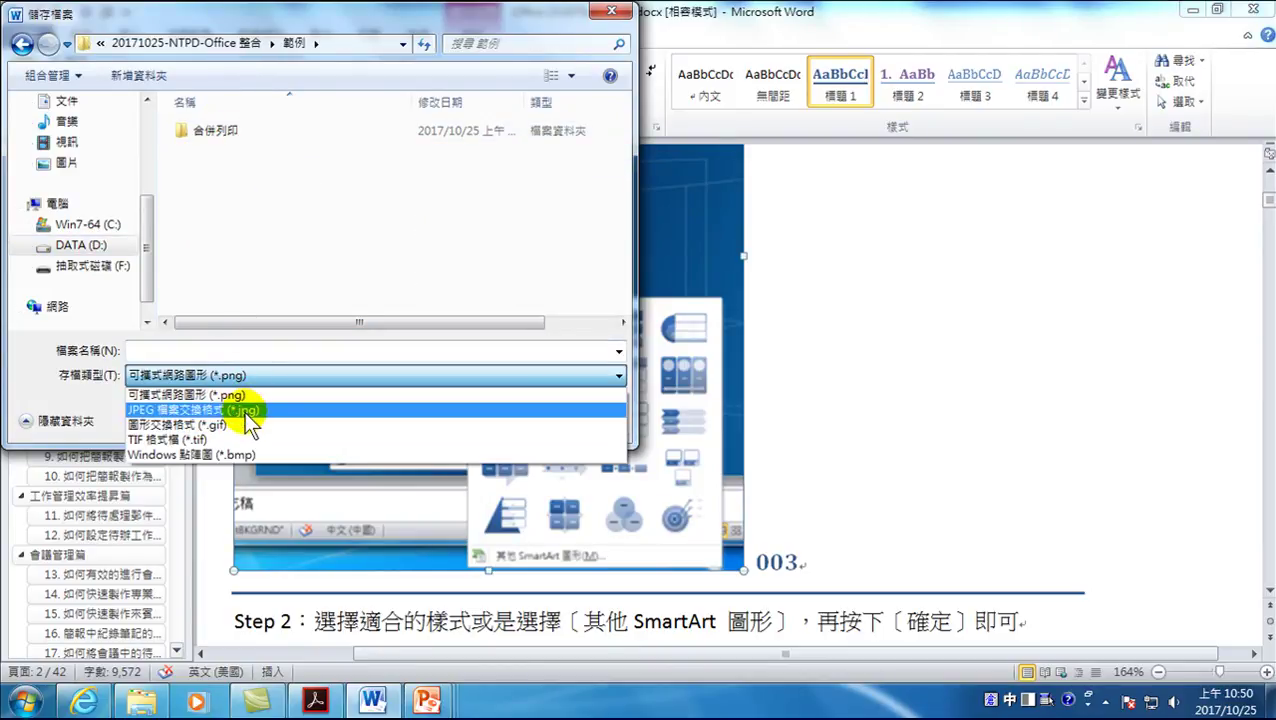
click(244, 410)
click(230, 350)
text(00)
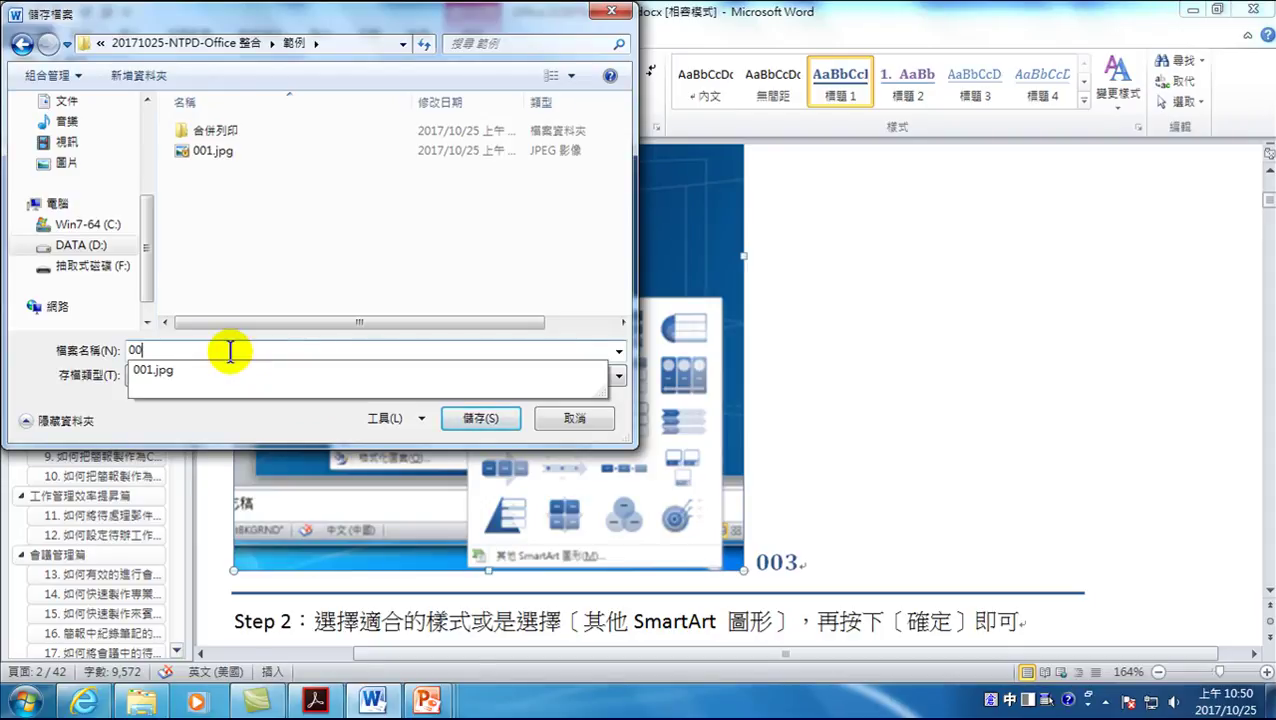
text(2)
click(493, 418)
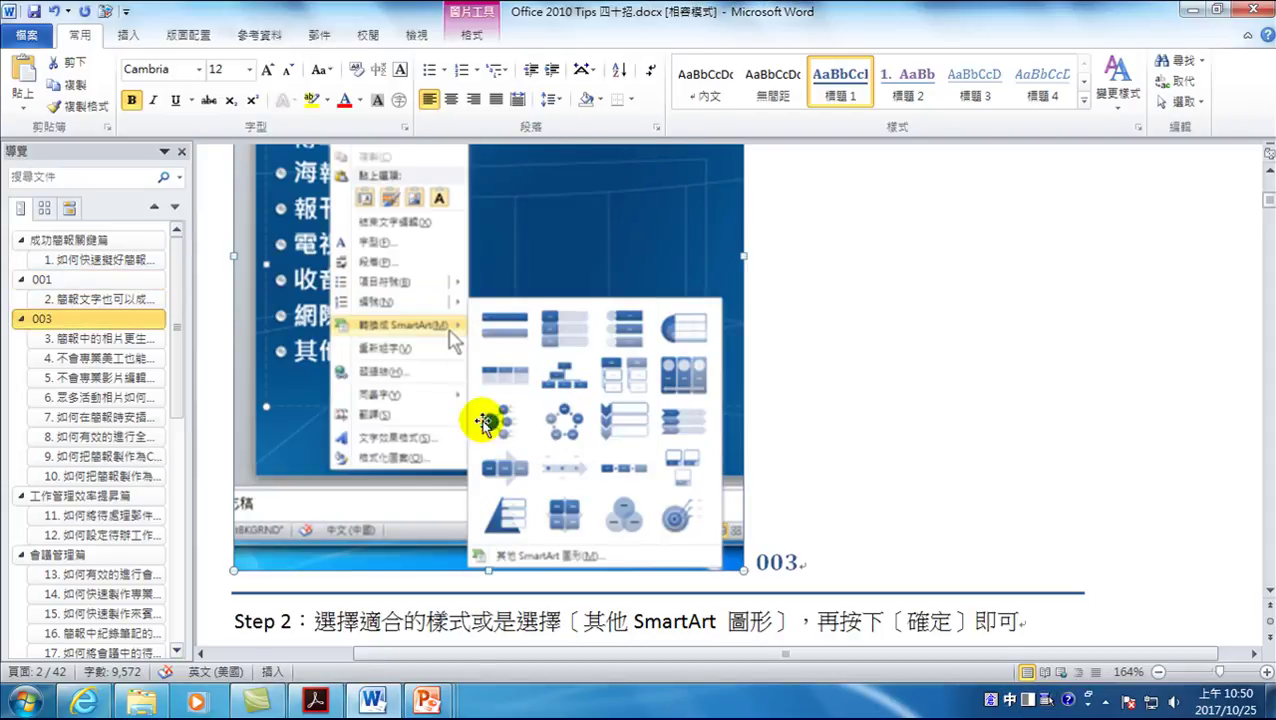
scroll(484, 421, down, 5)
Save the SmartArt dialog screenshot as a picture, navigating to the 20171025-NTPD-Office 整合\範例 folder
scroll(498, 376, down, 5)
right_click(511, 365)
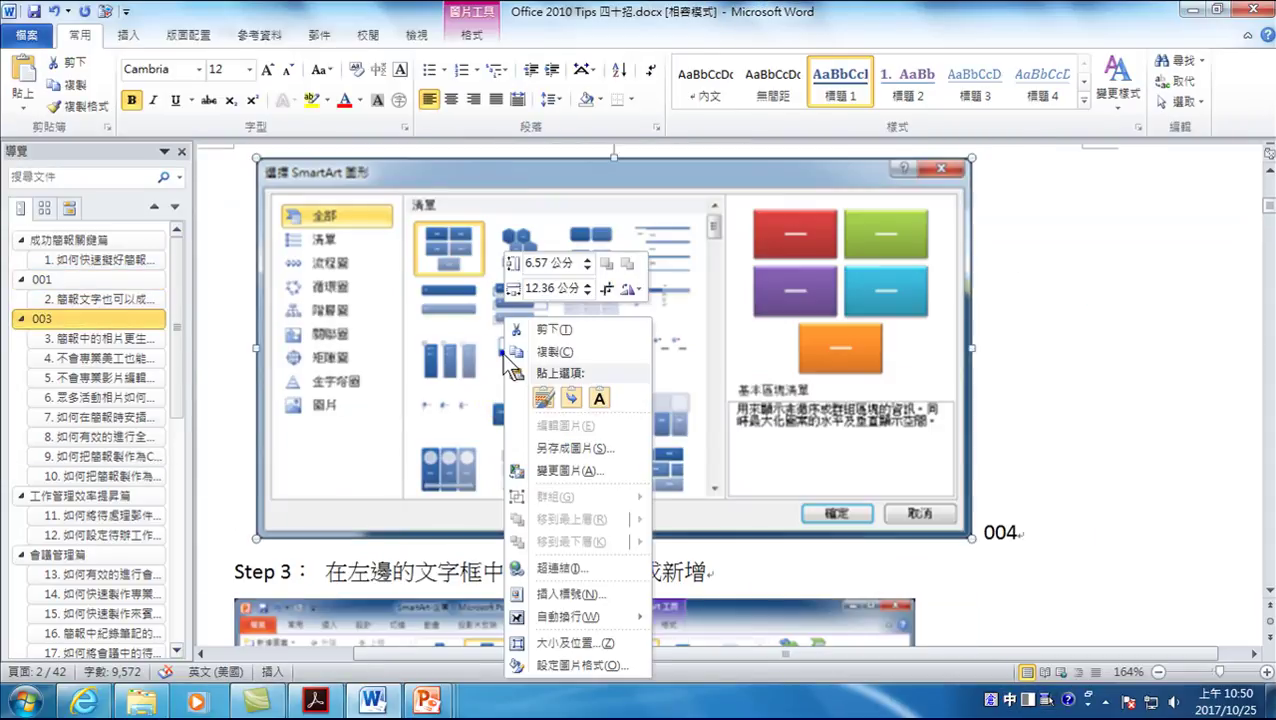
click(570, 448)
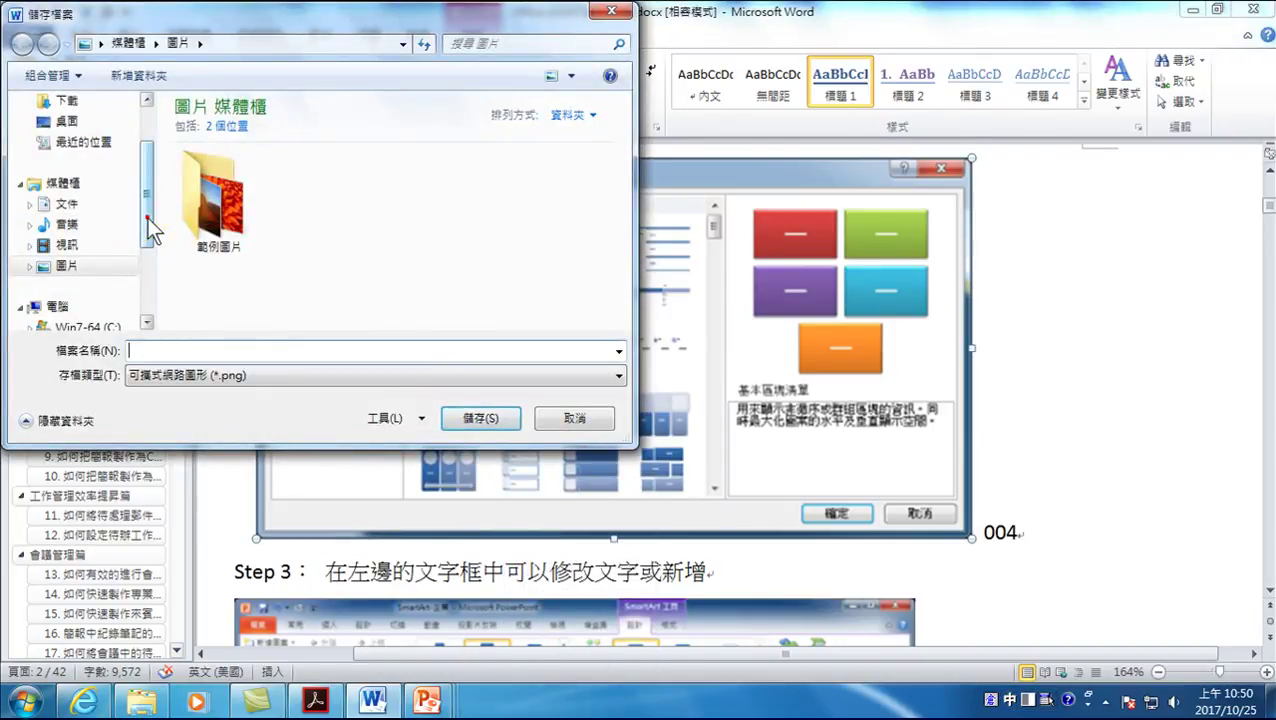
scroll(151, 222, down, 3)
click(95, 245)
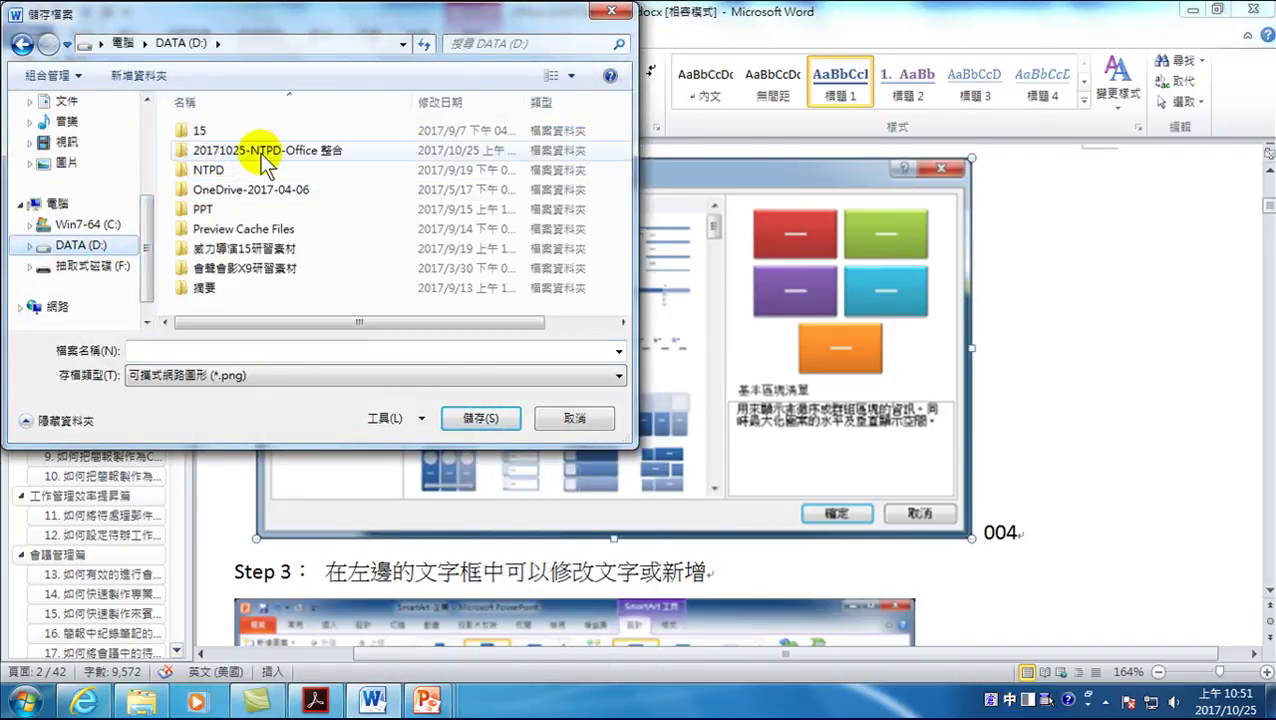
click(226, 170)
double_click(226, 170)
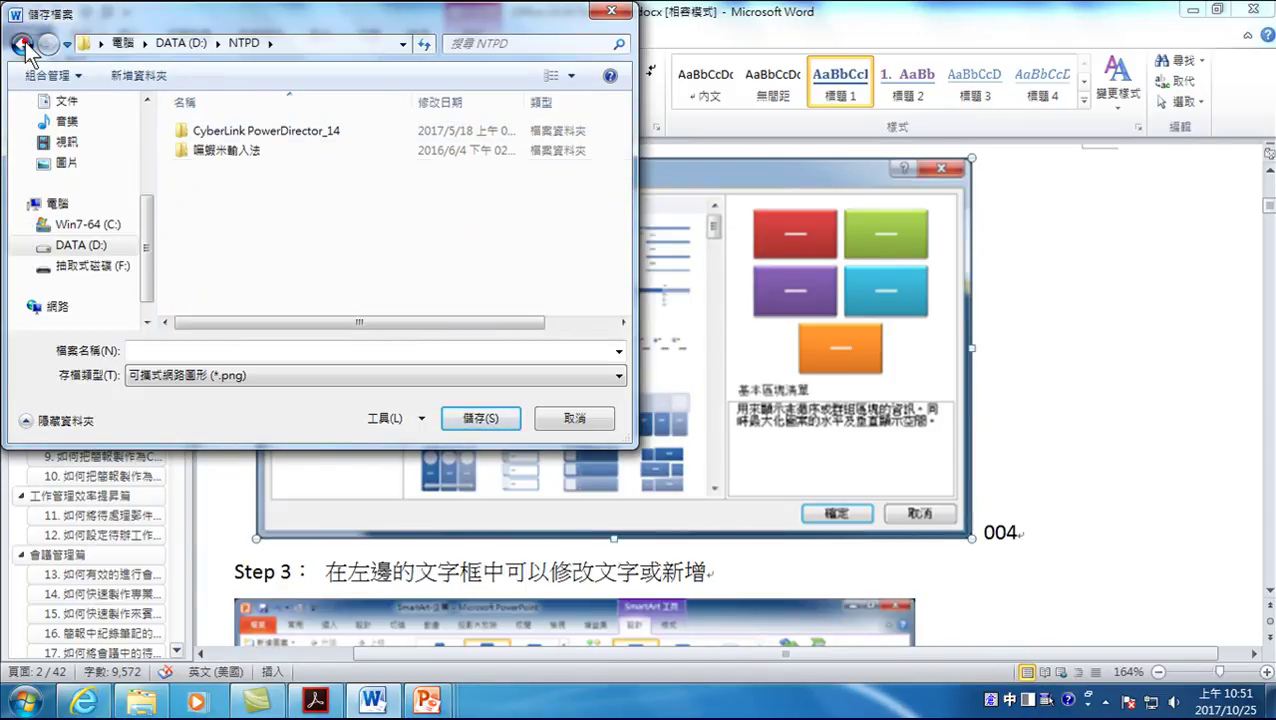
click(22, 44)
click(258, 150)
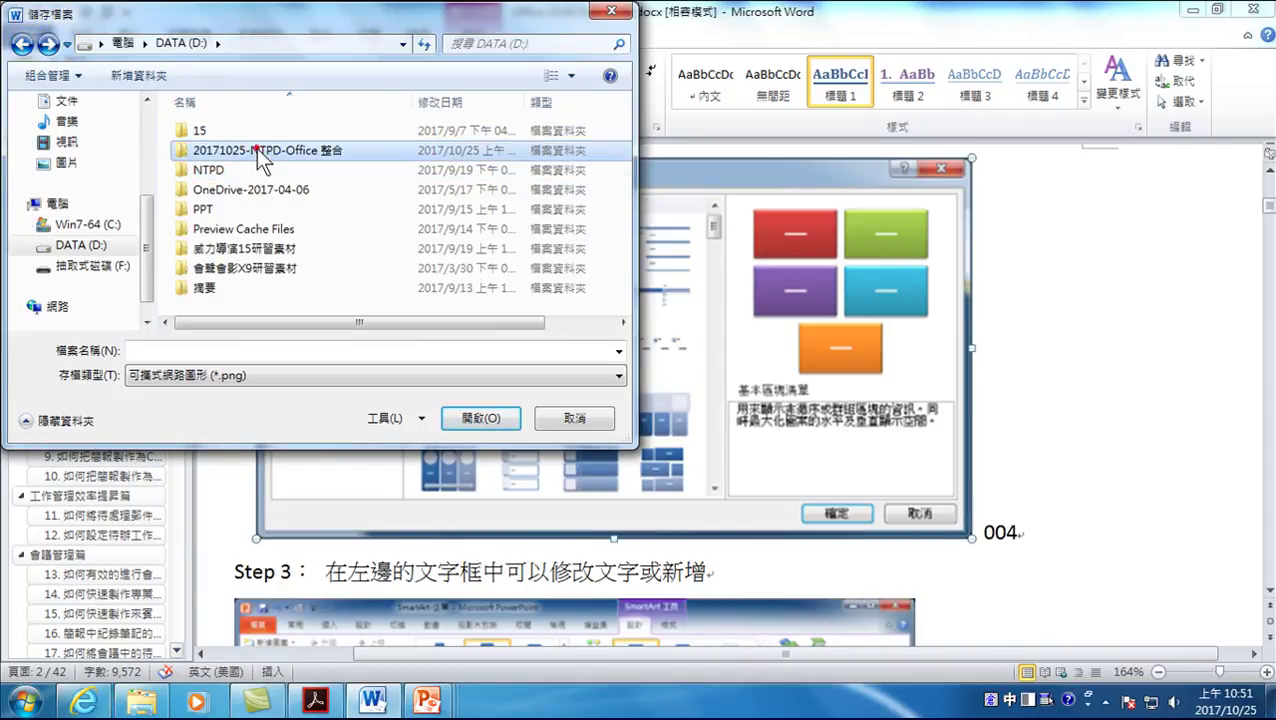
double_click(258, 150)
double_click(250, 131)
Name it 003 with JPEG type and save it
click(225, 350)
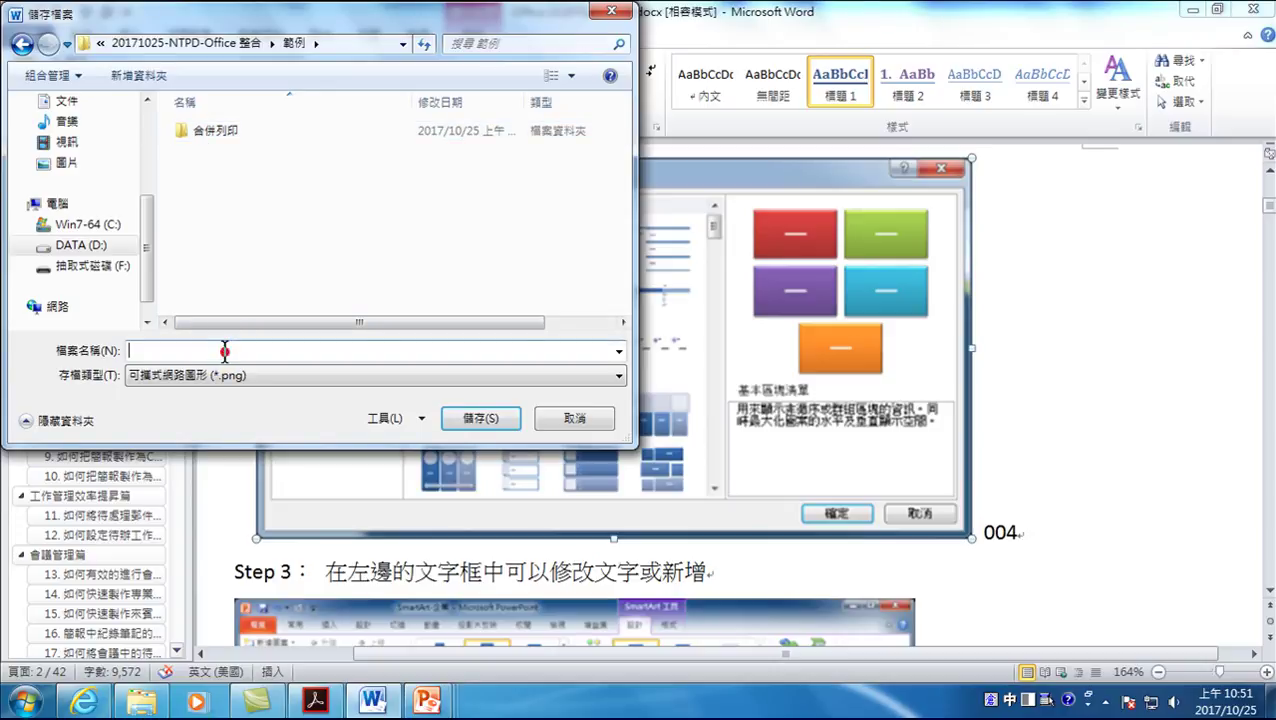
text(003)
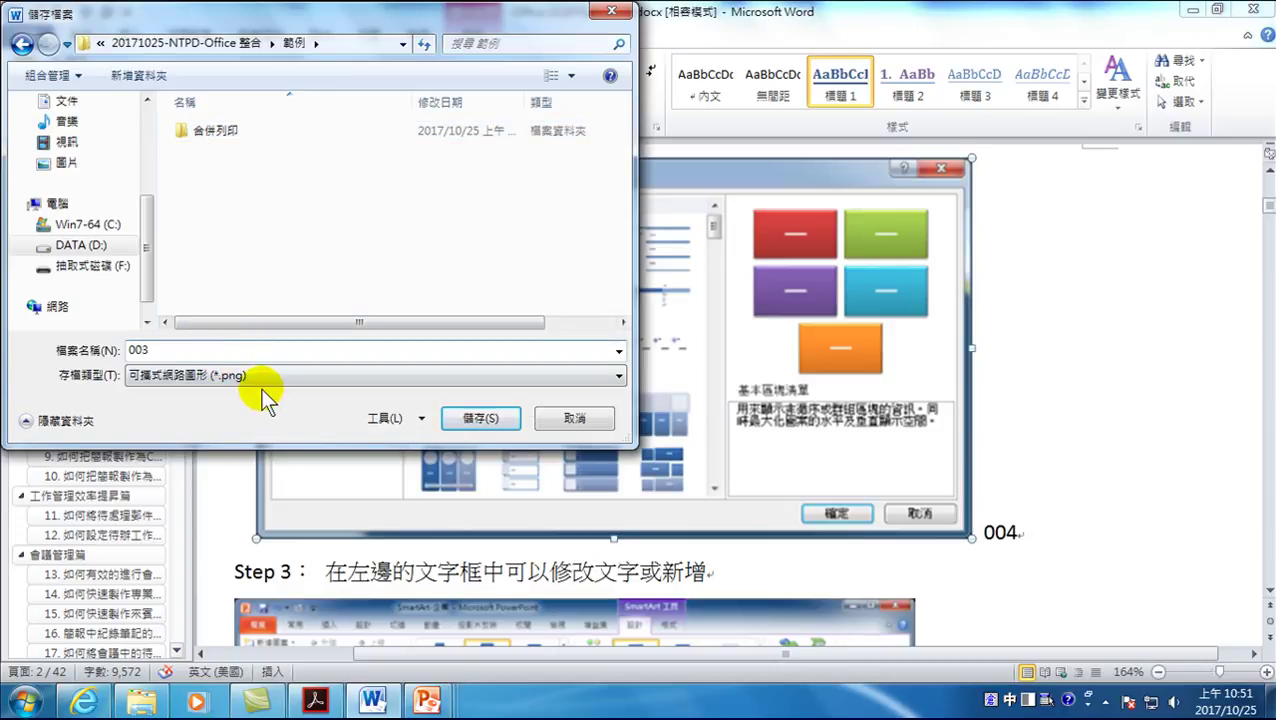
click(260, 375)
click(240, 409)
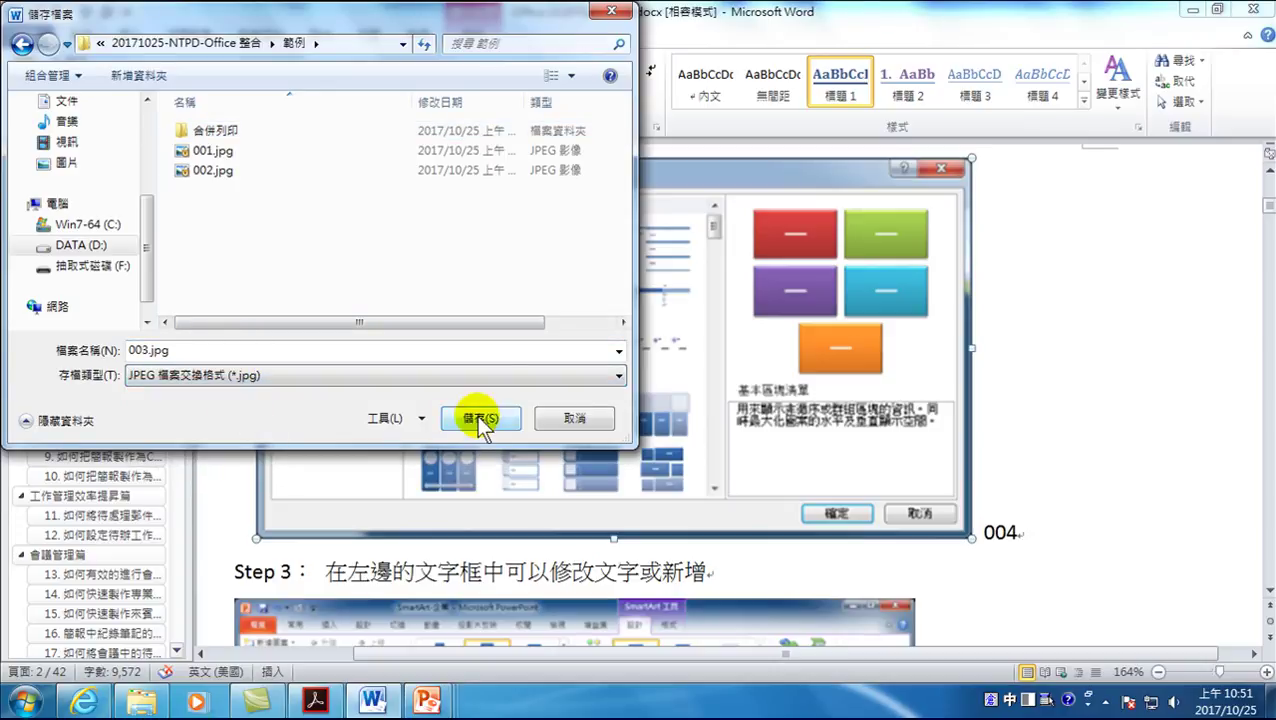
click(482, 424)
Save the Step 3 screenshot as JPEG 004 in the D:\20171025-NTPD-Office 整合\範例 folder
scroll(466, 440, down, 3)
right_click(460, 470)
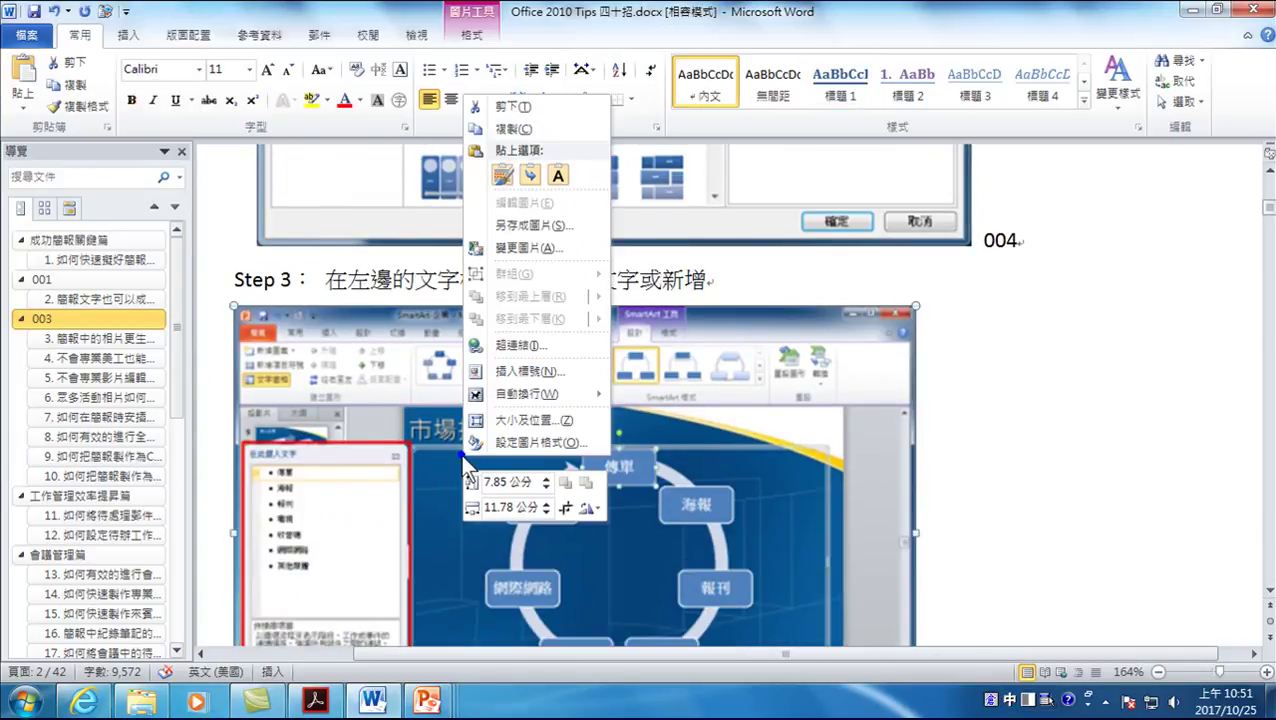
click(526, 224)
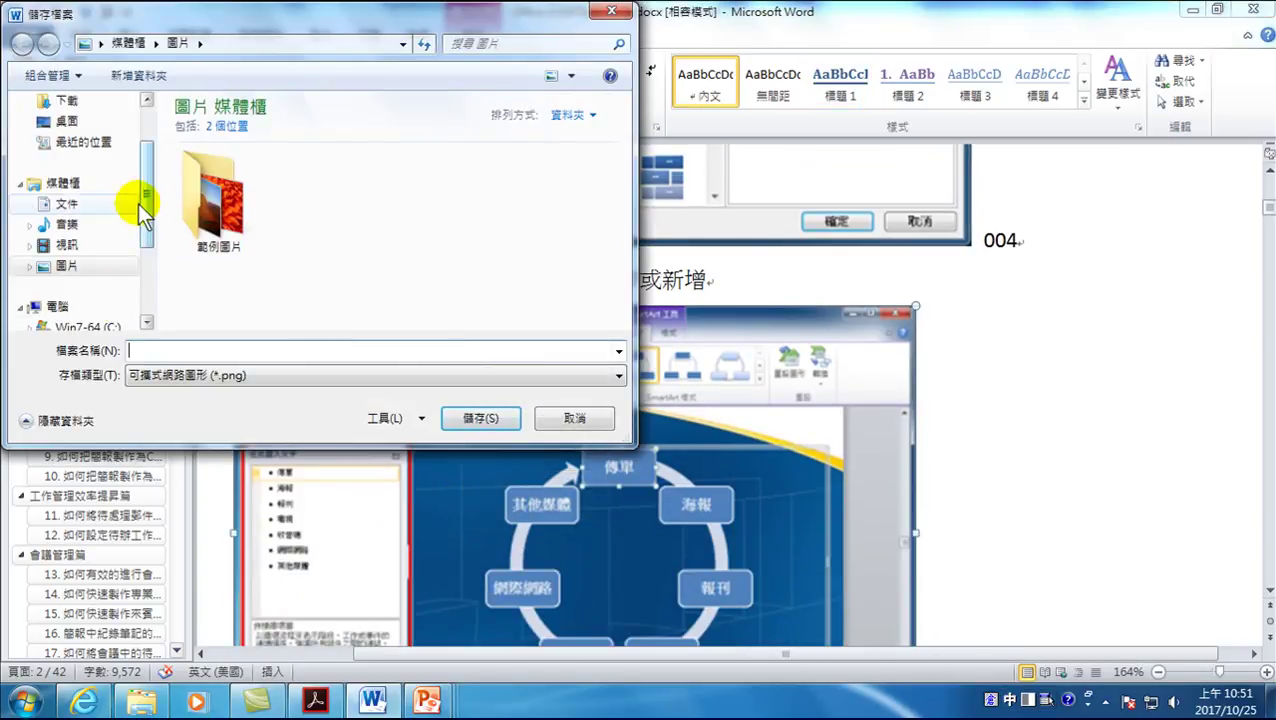
drag(147, 213, 80, 250)
click(88, 246)
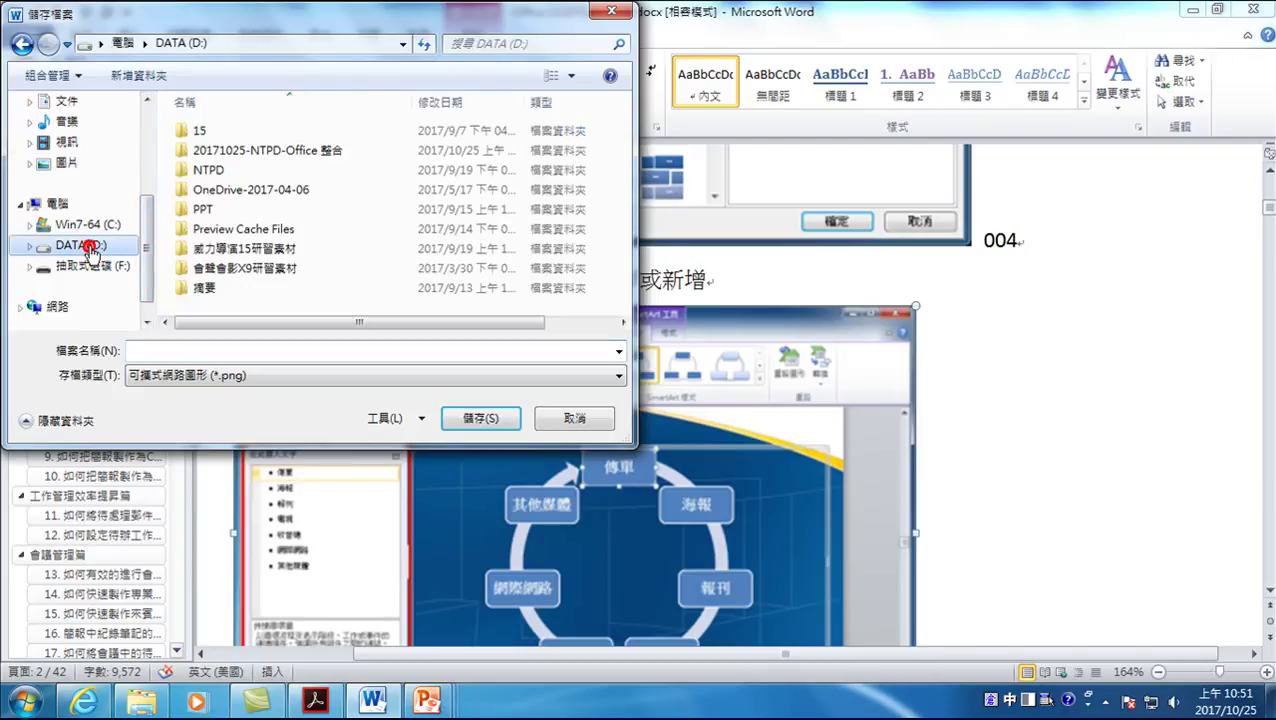
double_click(260, 152)
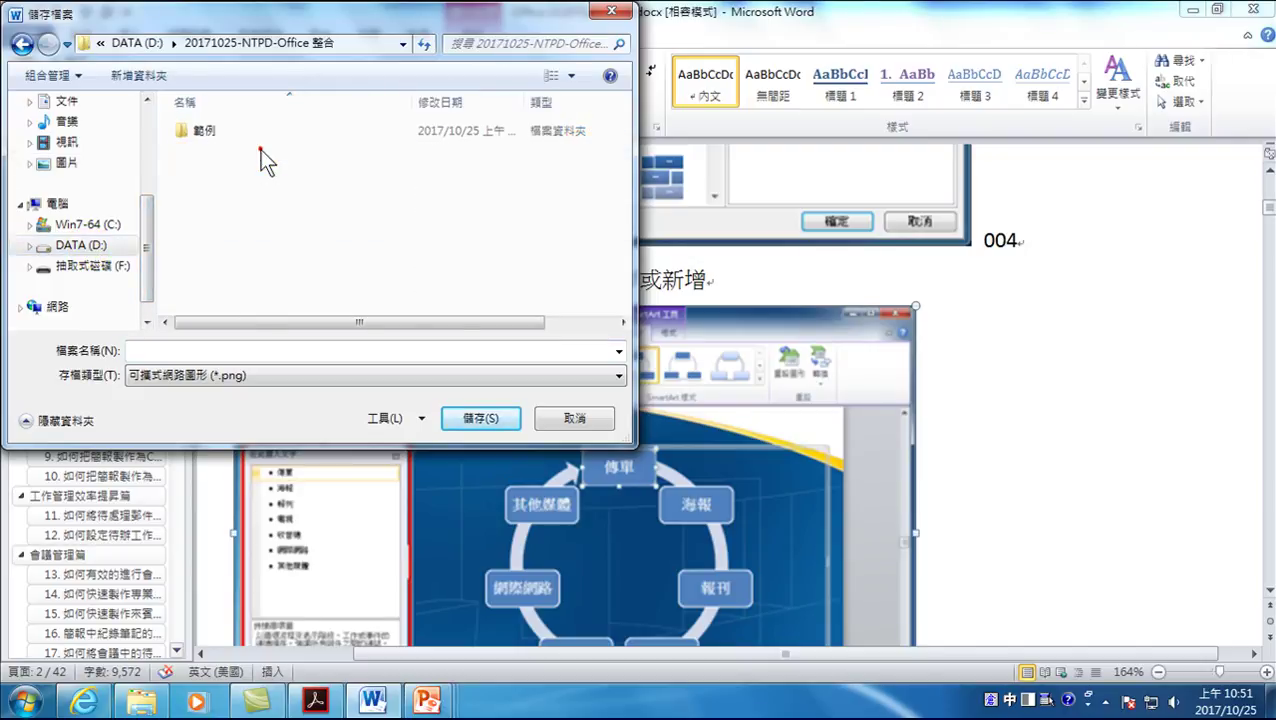
double_click(211, 133)
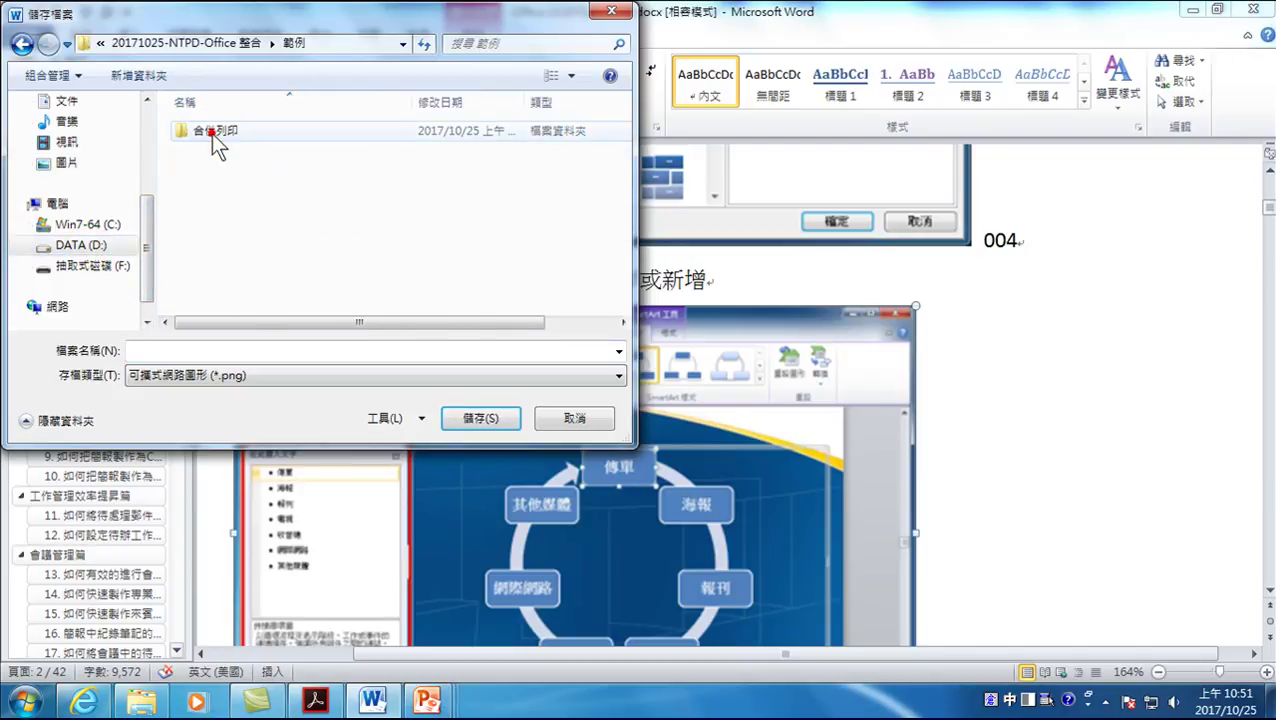
click(241, 376)
click(232, 409)
click(196, 351)
text(004)
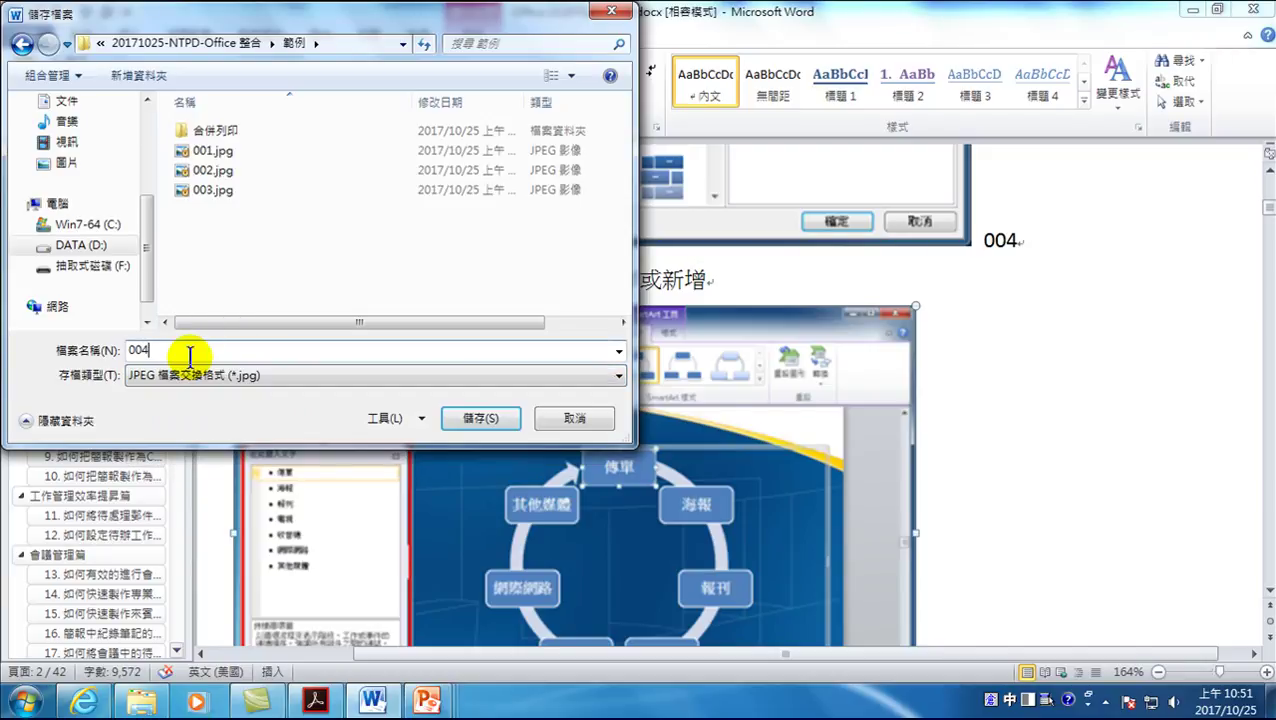
click(478, 420)
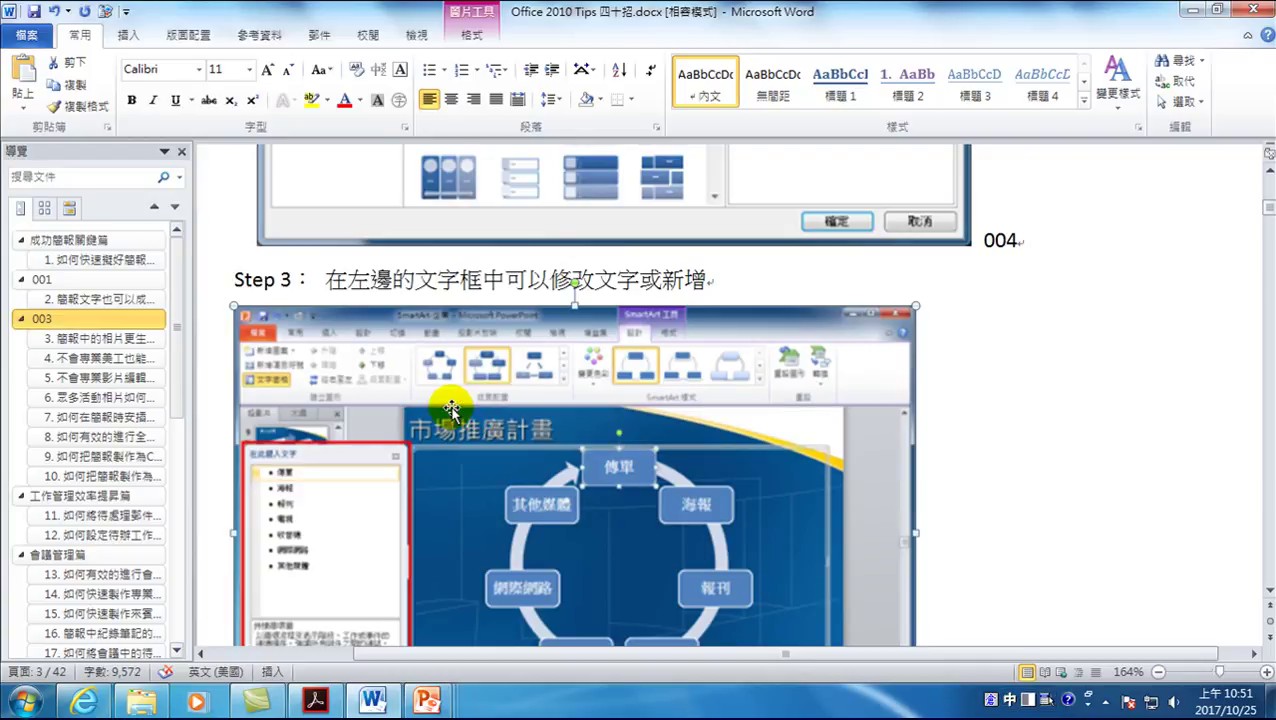
In Explorer, open the 範例 folder on D: and select 001.jpg through 004.jpg
click(141, 700)
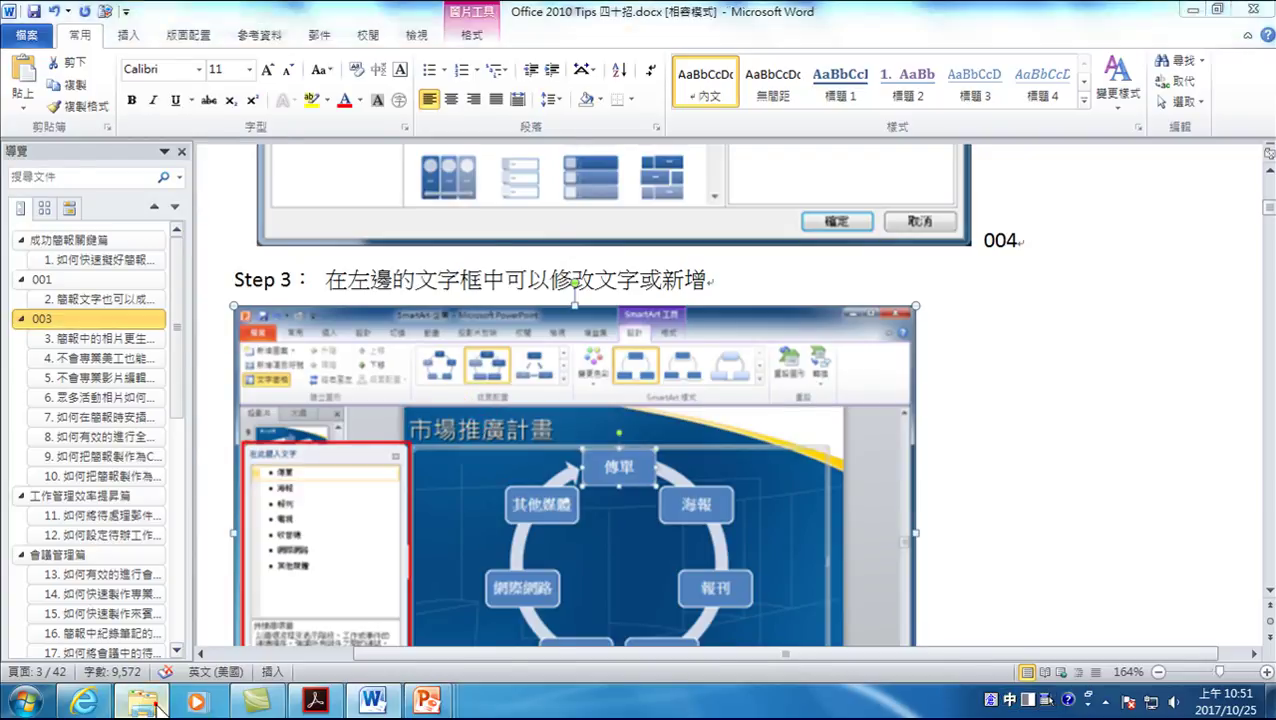
mouse_move(248, 162)
click(73, 370)
click(261, 143)
double_click(261, 143)
double_click(196, 123)
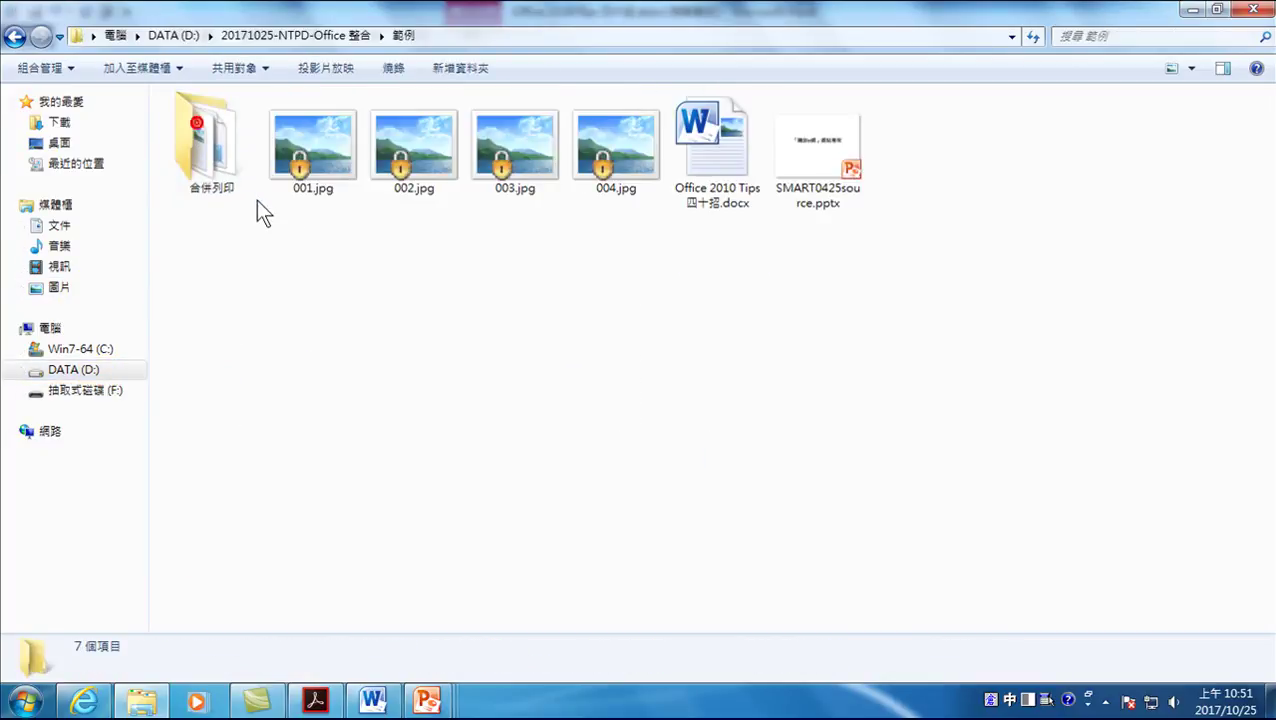
click(317, 146)
shift+click(617, 158)
Decrypt the four selected images with 解密文件 and close the decryption window
right_click(618, 143)
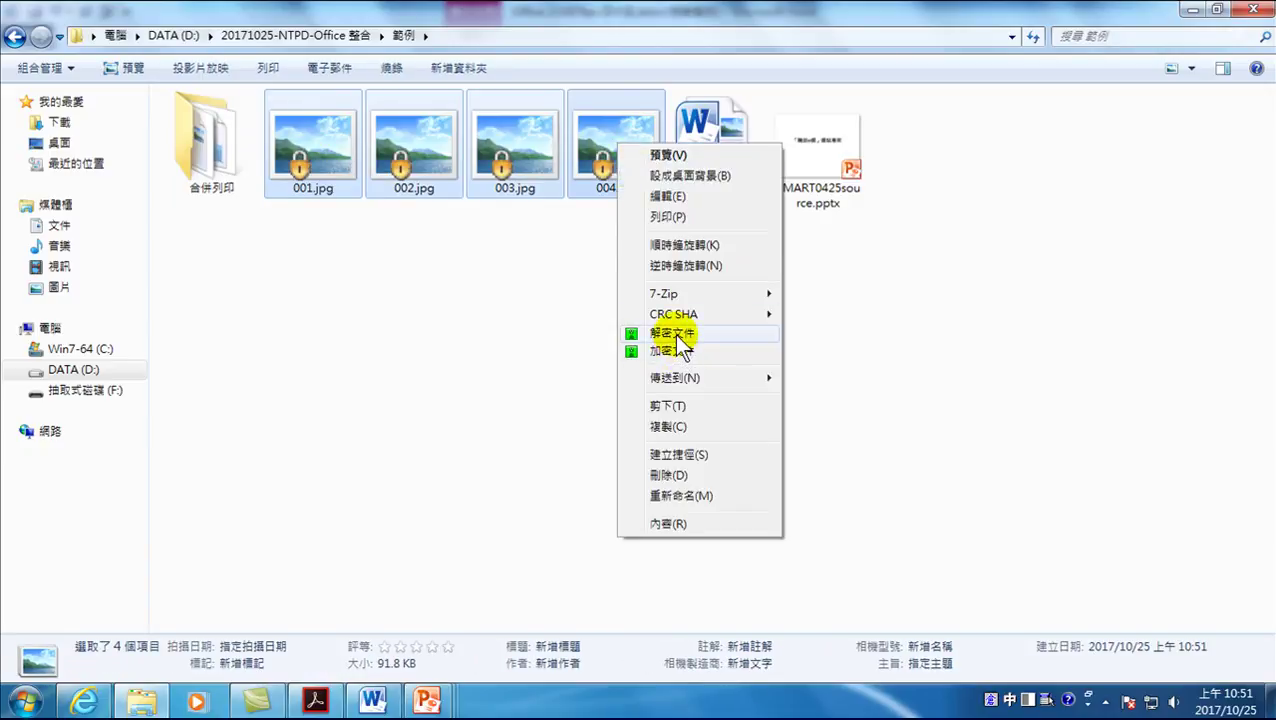
click(674, 333)
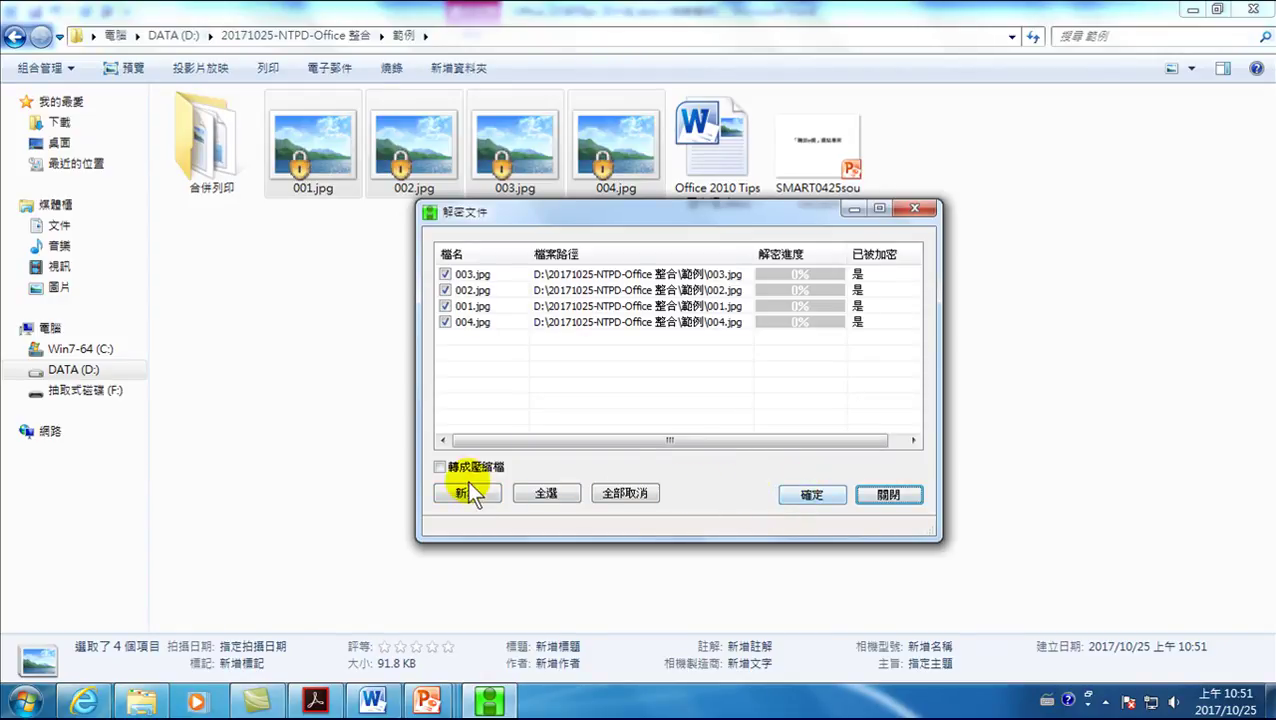
click(797, 493)
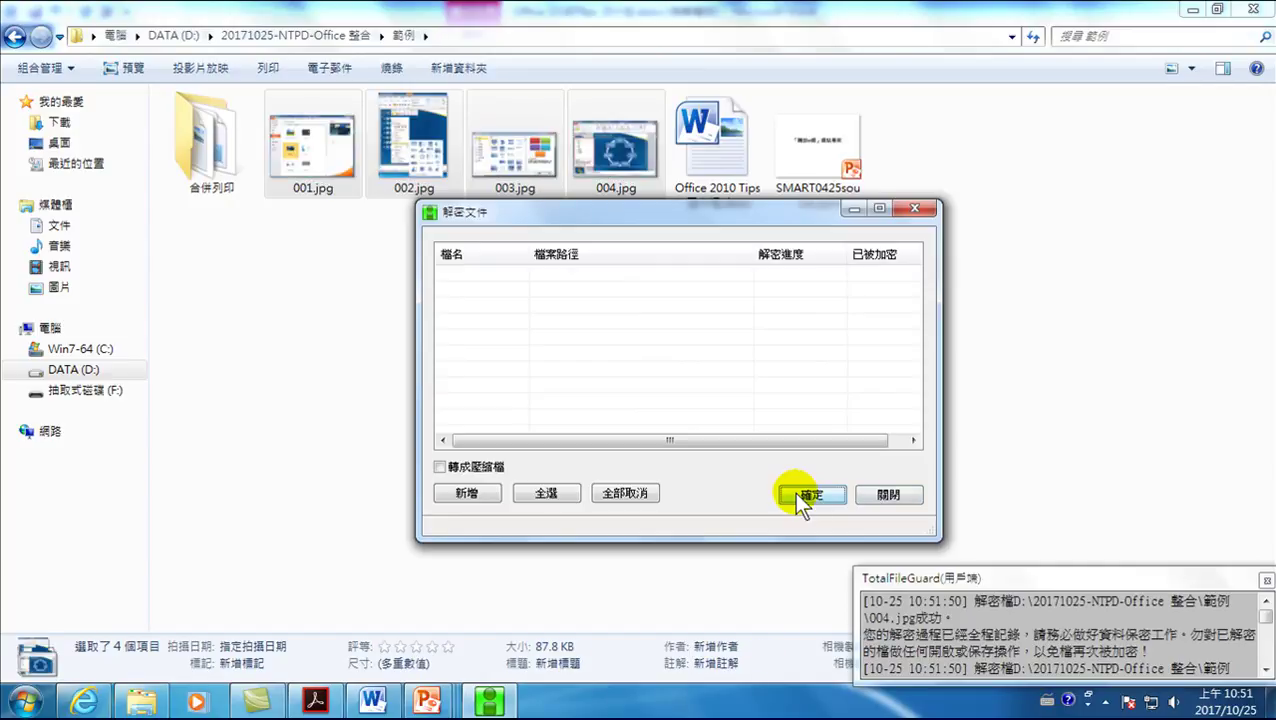
click(884, 495)
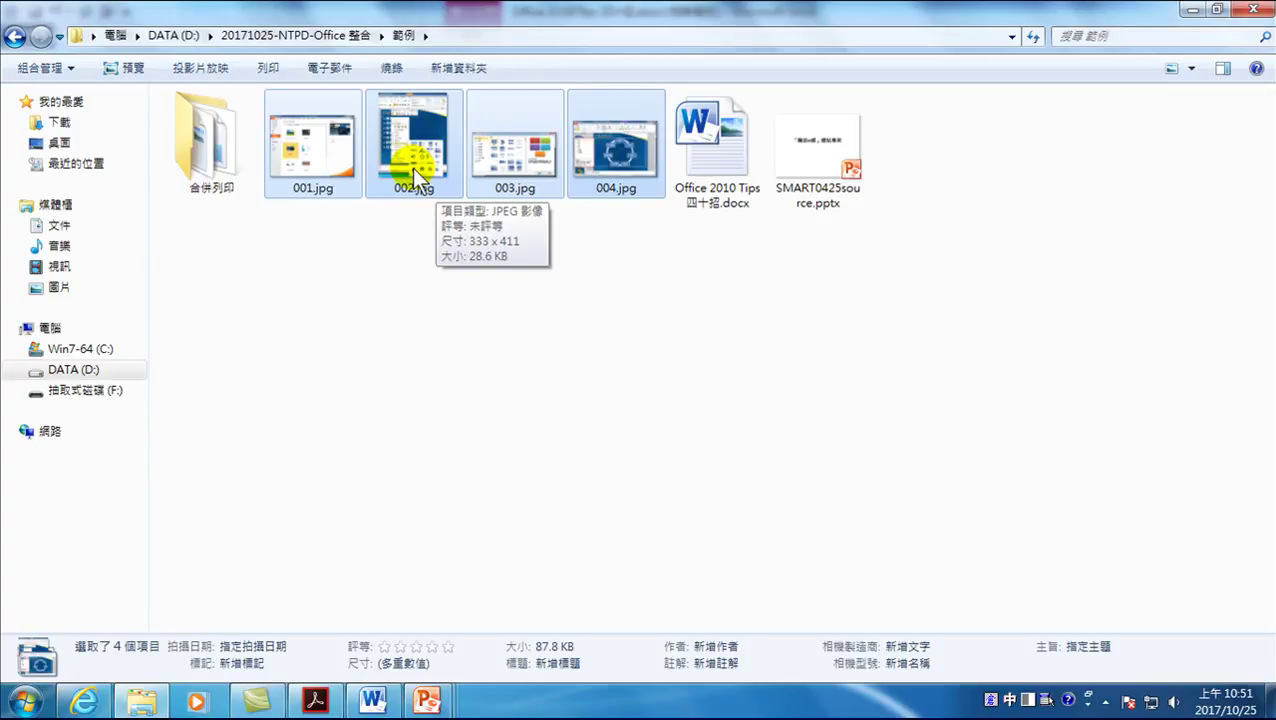
In PowerPoint's 簡報4, start a new photo album with pictures taken from files on disk
click(424, 700)
click(705, 560)
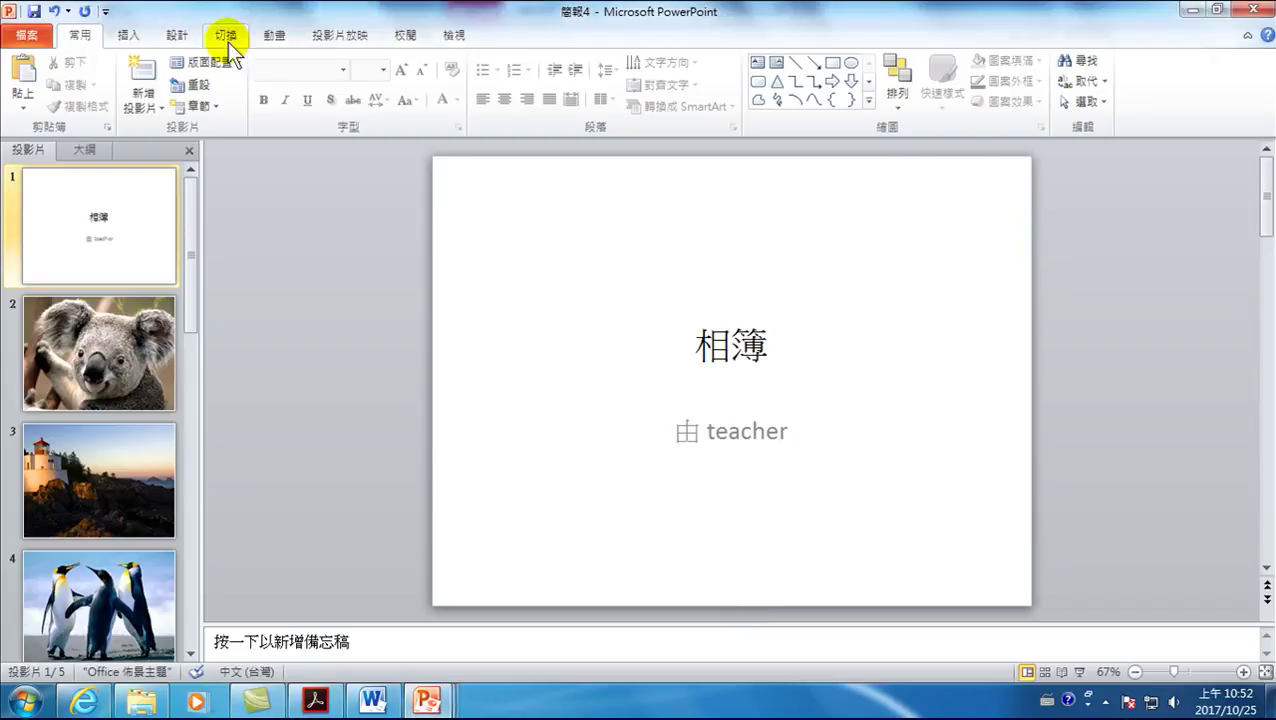
click(136, 36)
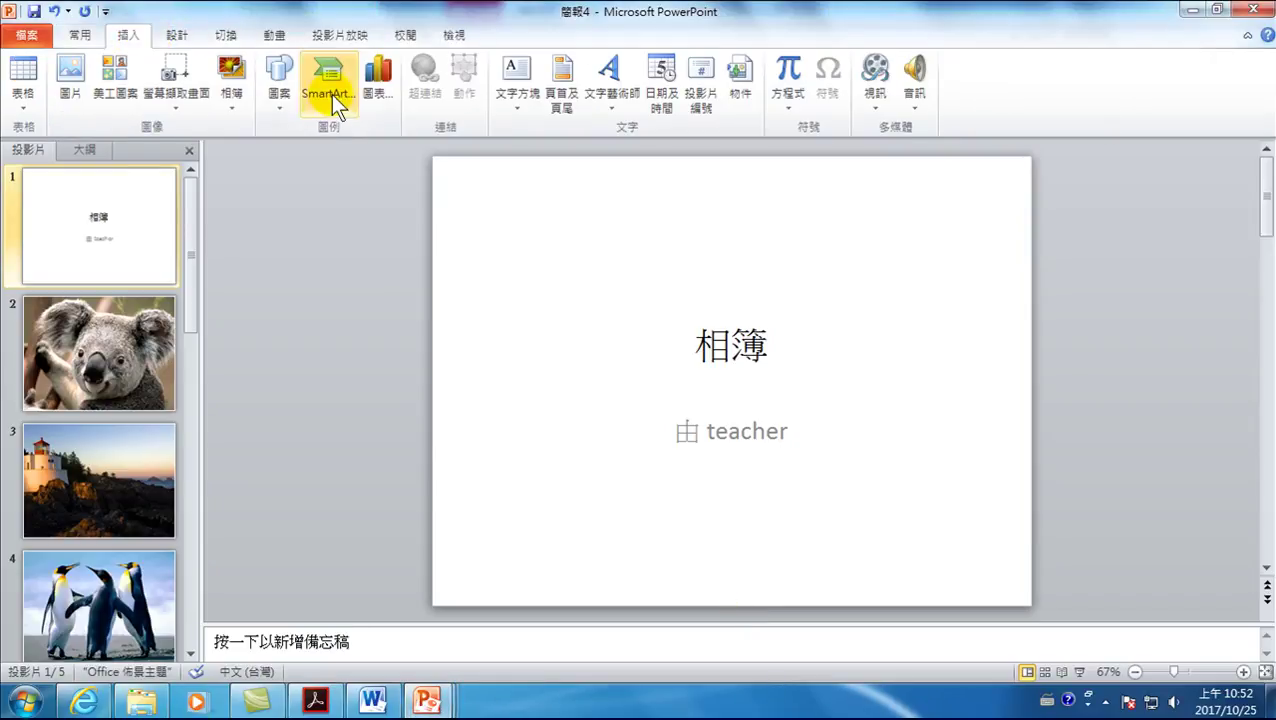
click(231, 71)
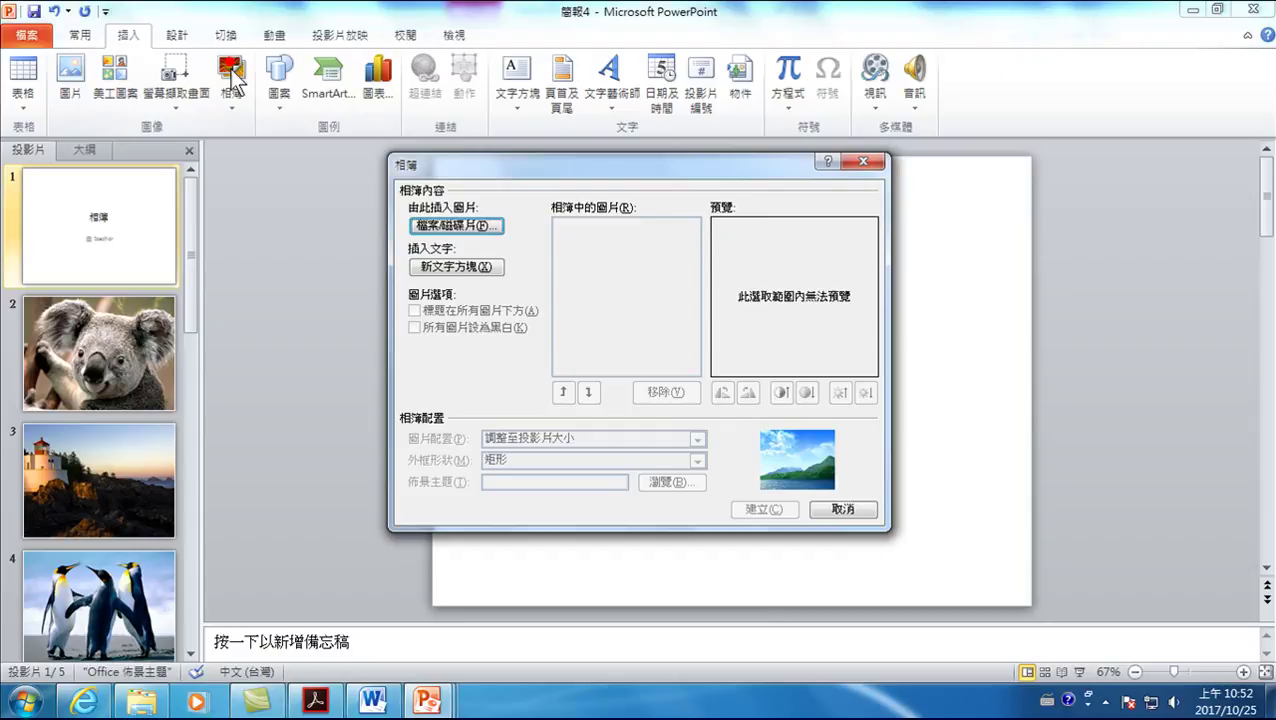
click(476, 229)
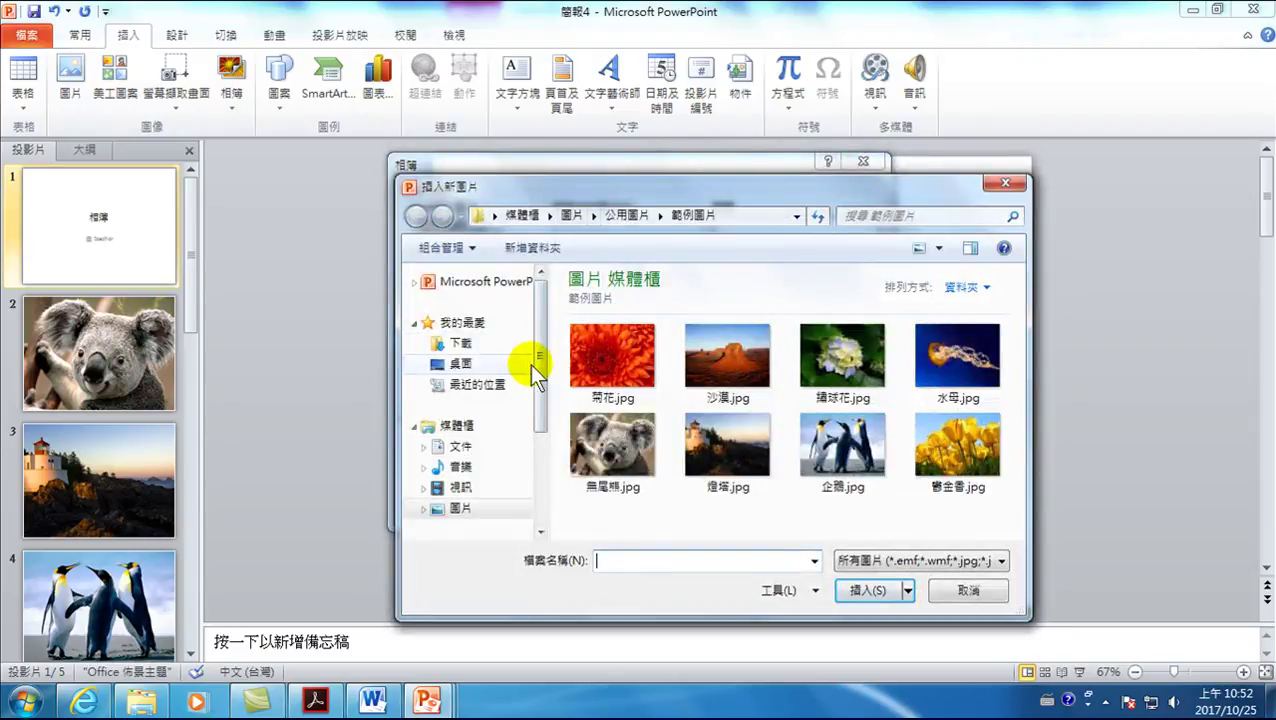
Add 001–004.jpg from the 範例 folder to the album and create the presentation
drag(536, 368, 536, 448)
click(488, 459)
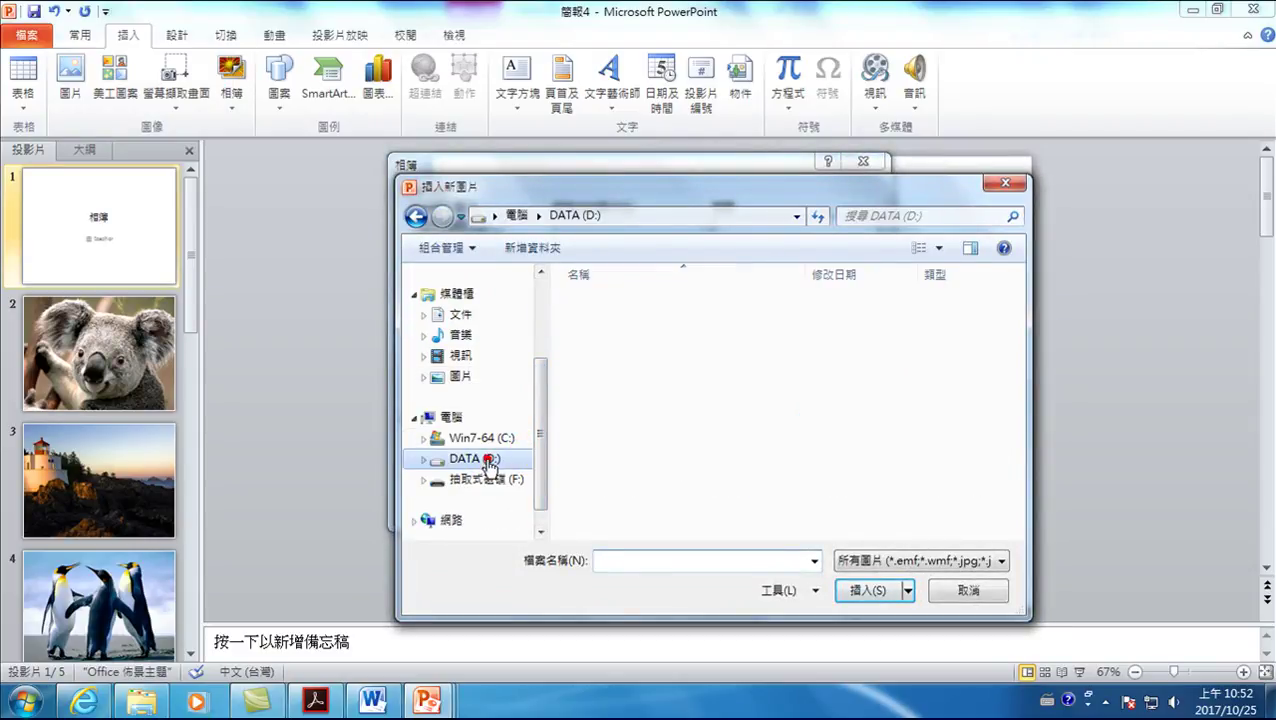
click(608, 322)
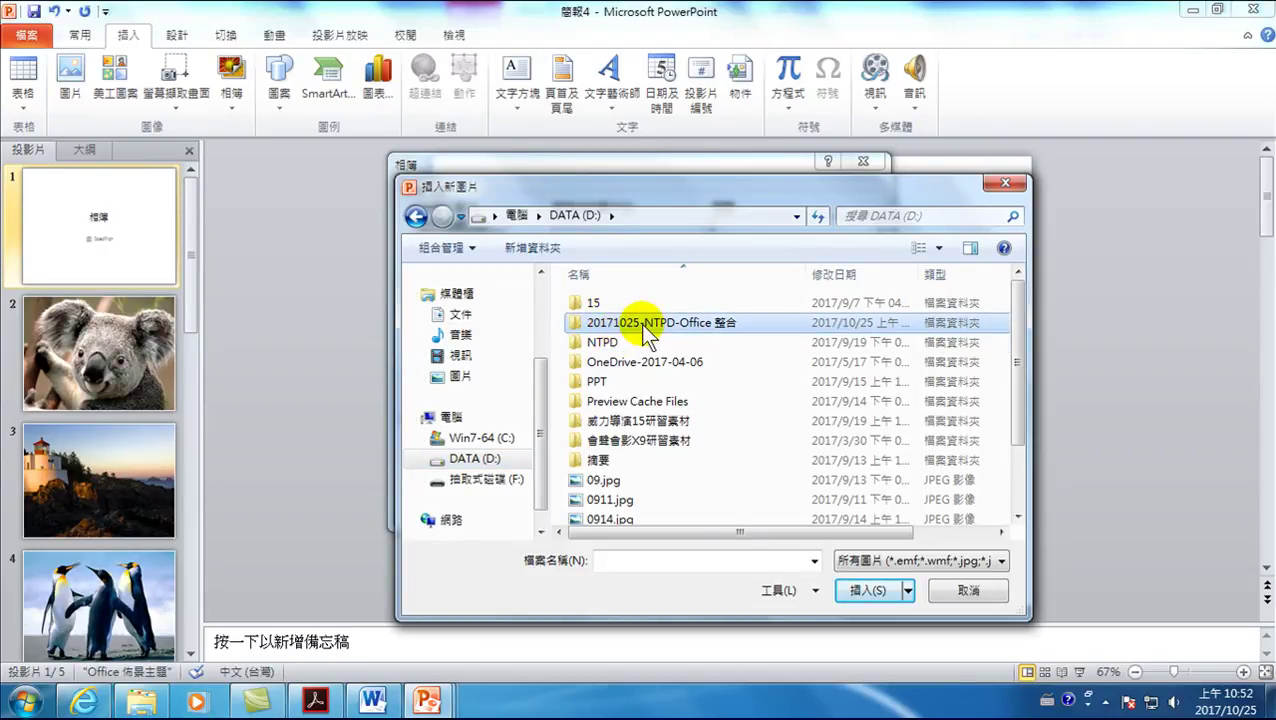
double_click(640, 323)
double_click(605, 304)
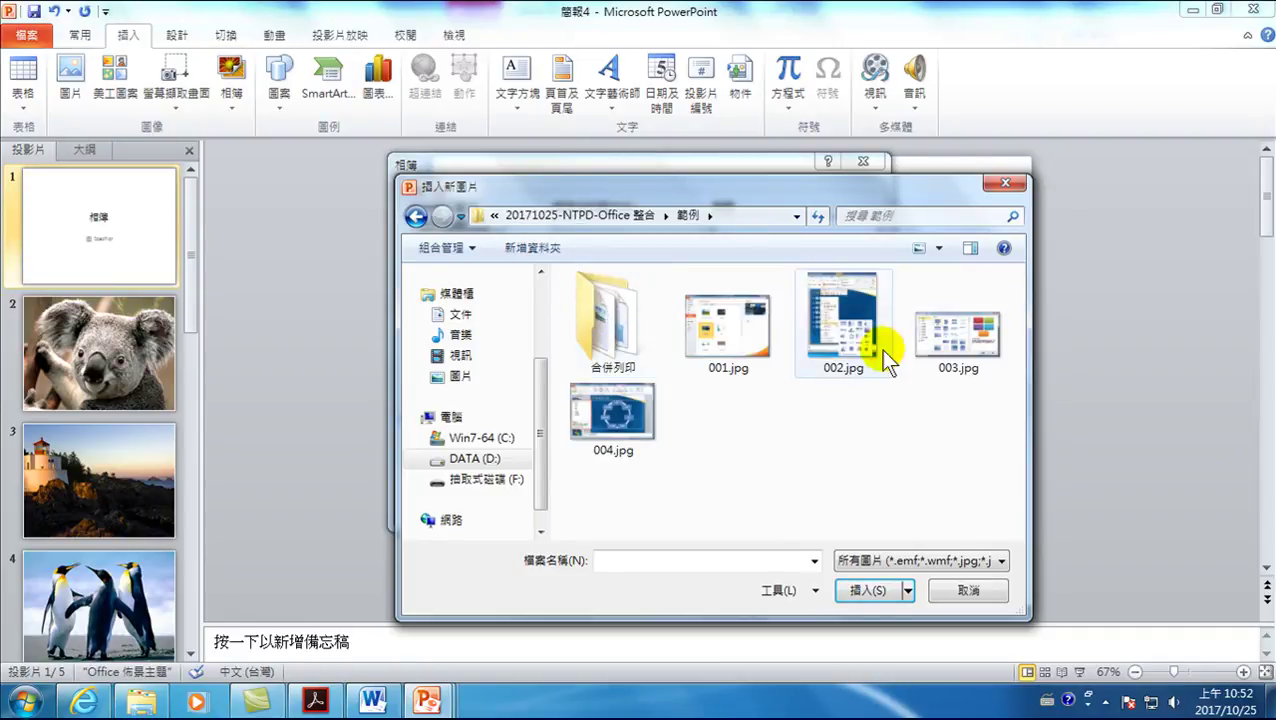
click(742, 327)
shift+click(627, 417)
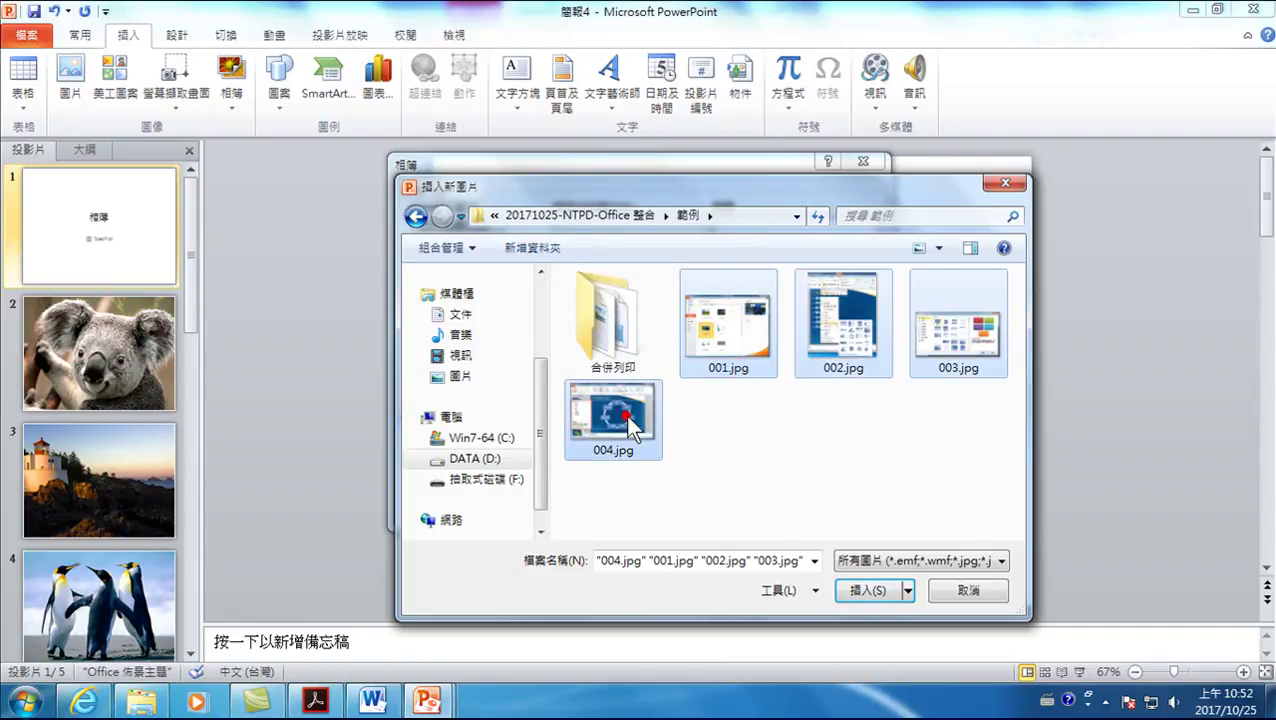
click(868, 590)
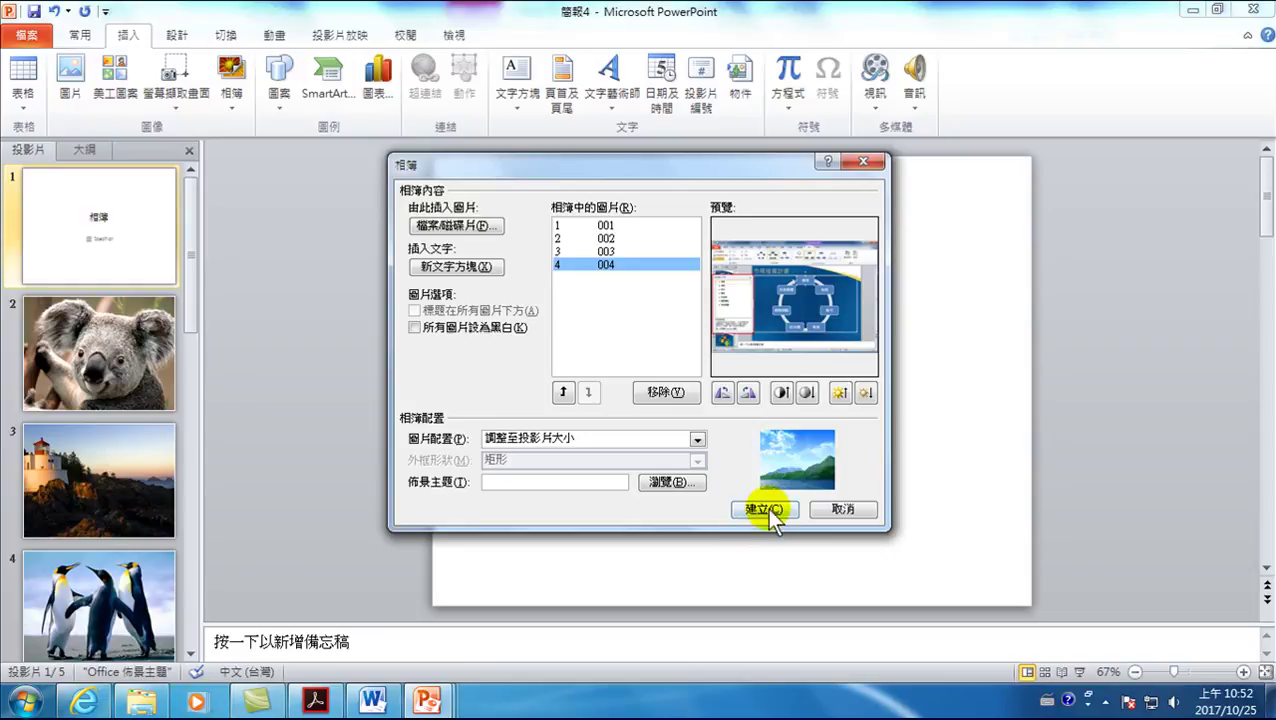
click(765, 510)
click(108, 348)
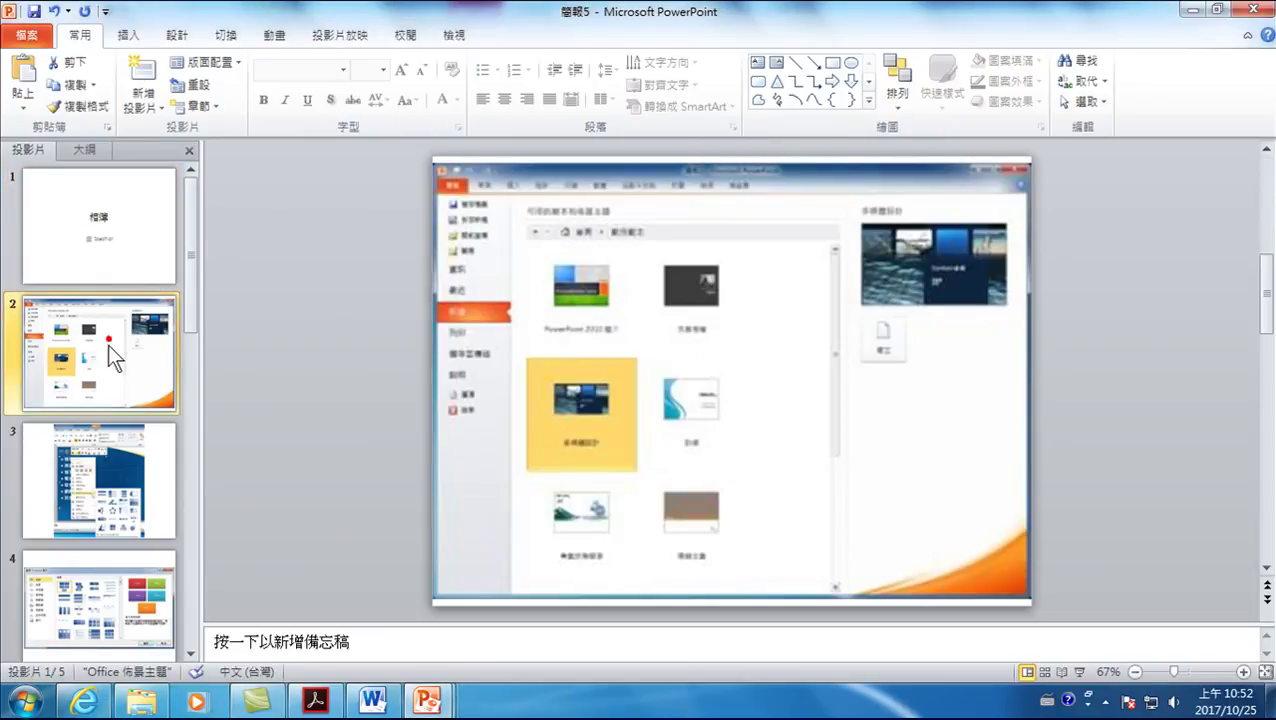
Shrink the screenshot on slide 2 by its corner handle and reposition it
click(110, 480)
click(111, 586)
scroll(86, 480, down, 3)
click(86, 480)
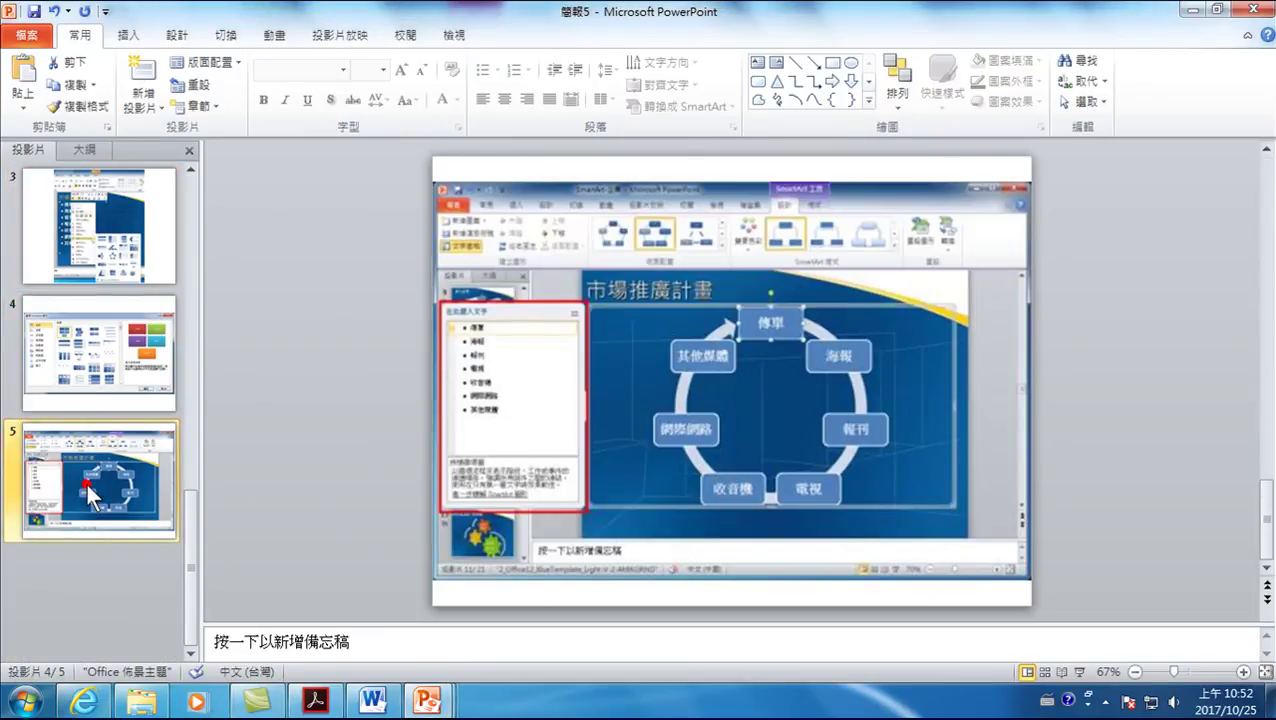
scroll(47, 391, up, 3)
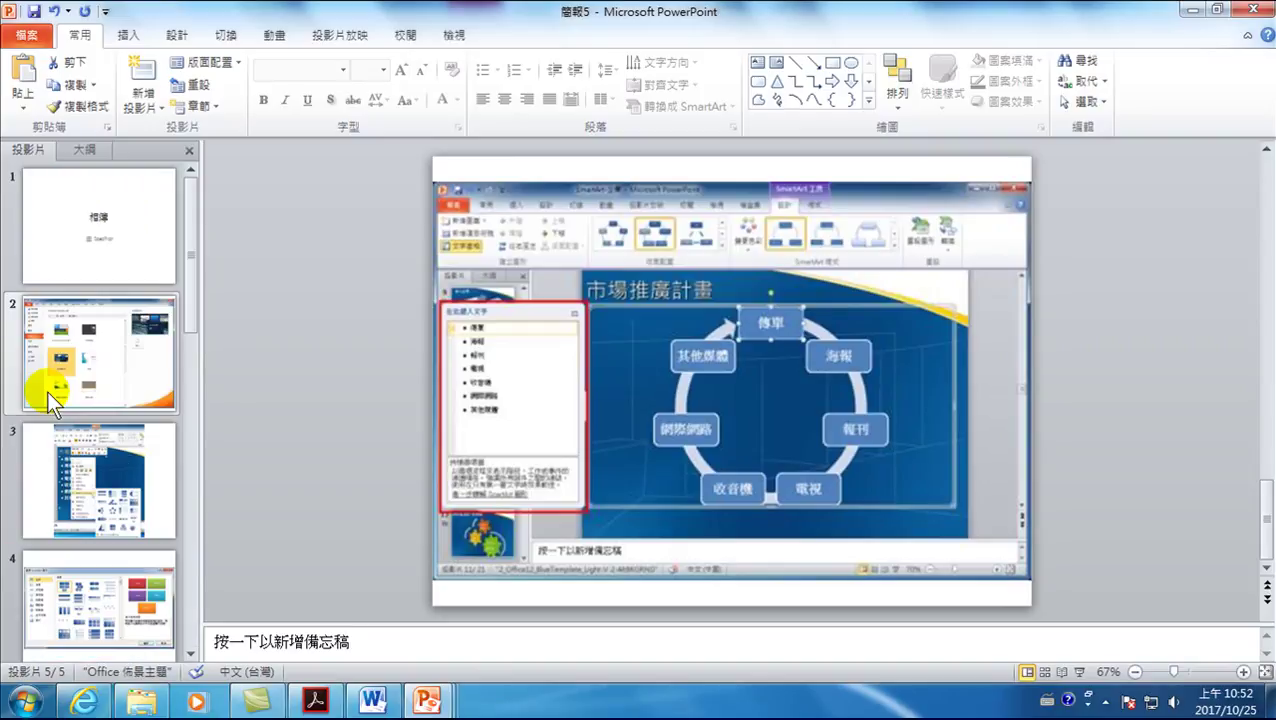
click(80, 325)
click(550, 299)
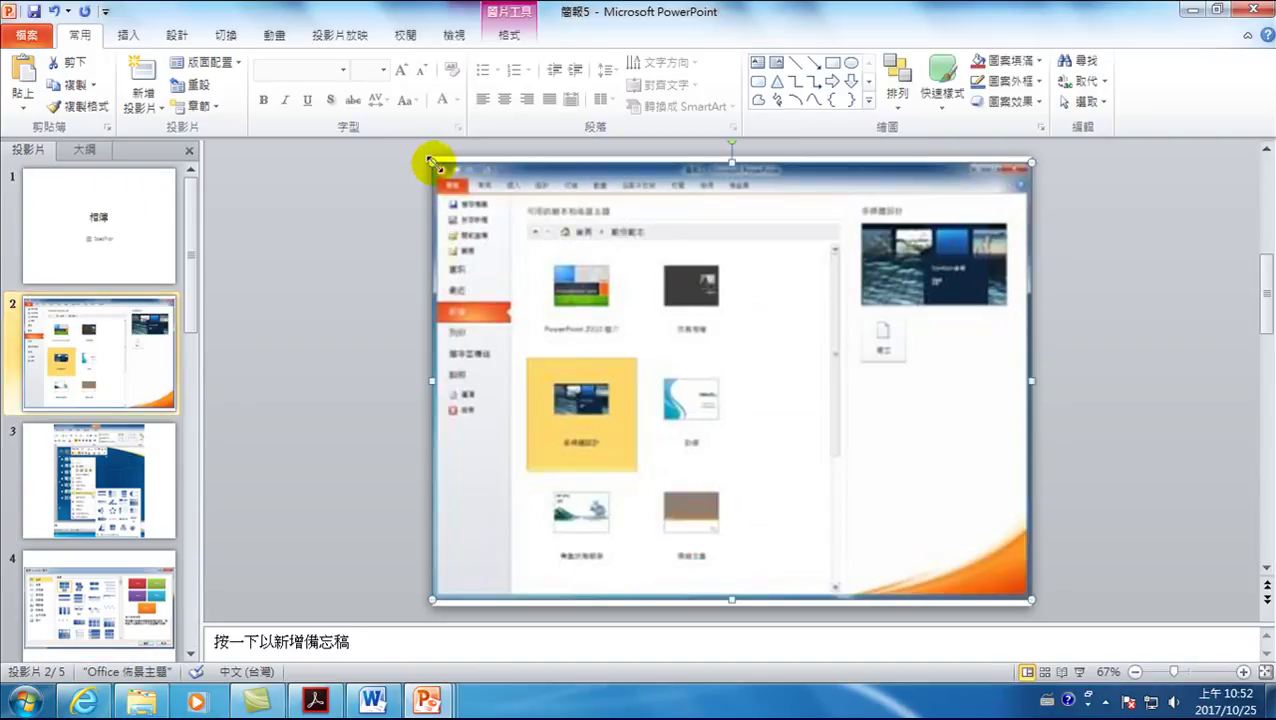
drag(428, 158, 733, 381)
drag(906, 460, 758, 392)
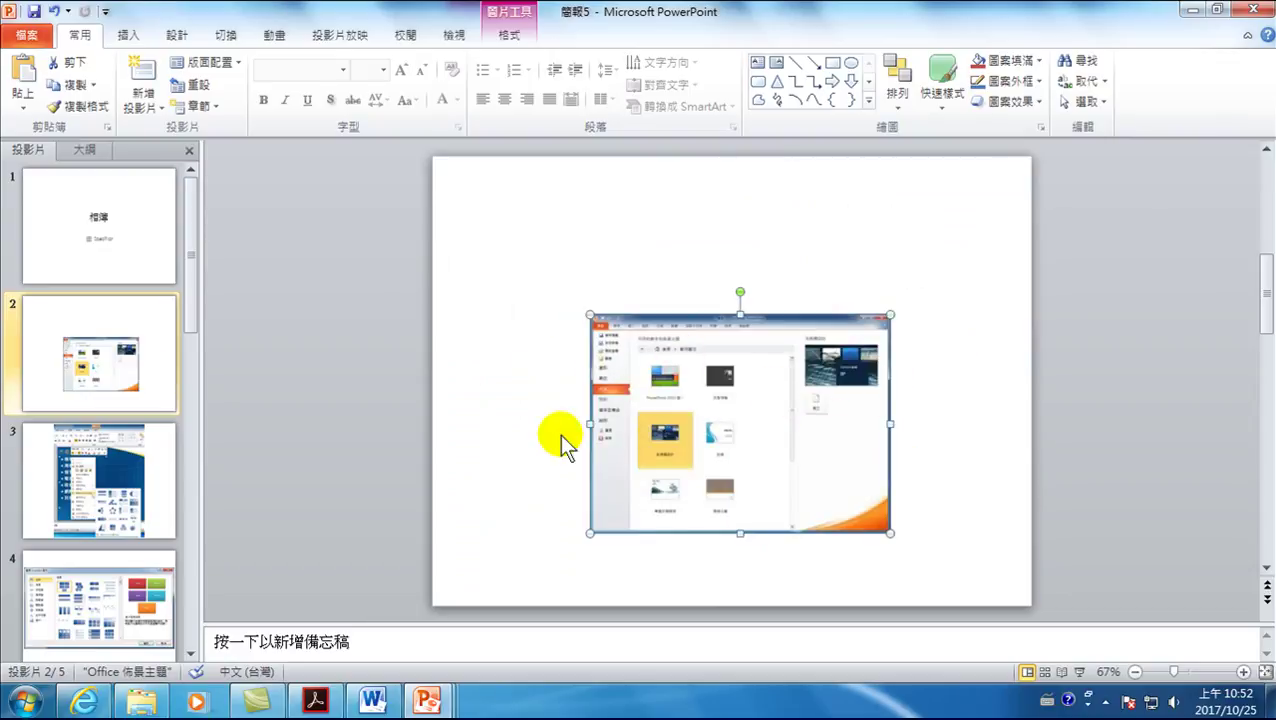
Add a new blank slide after slide 5
click(93, 471)
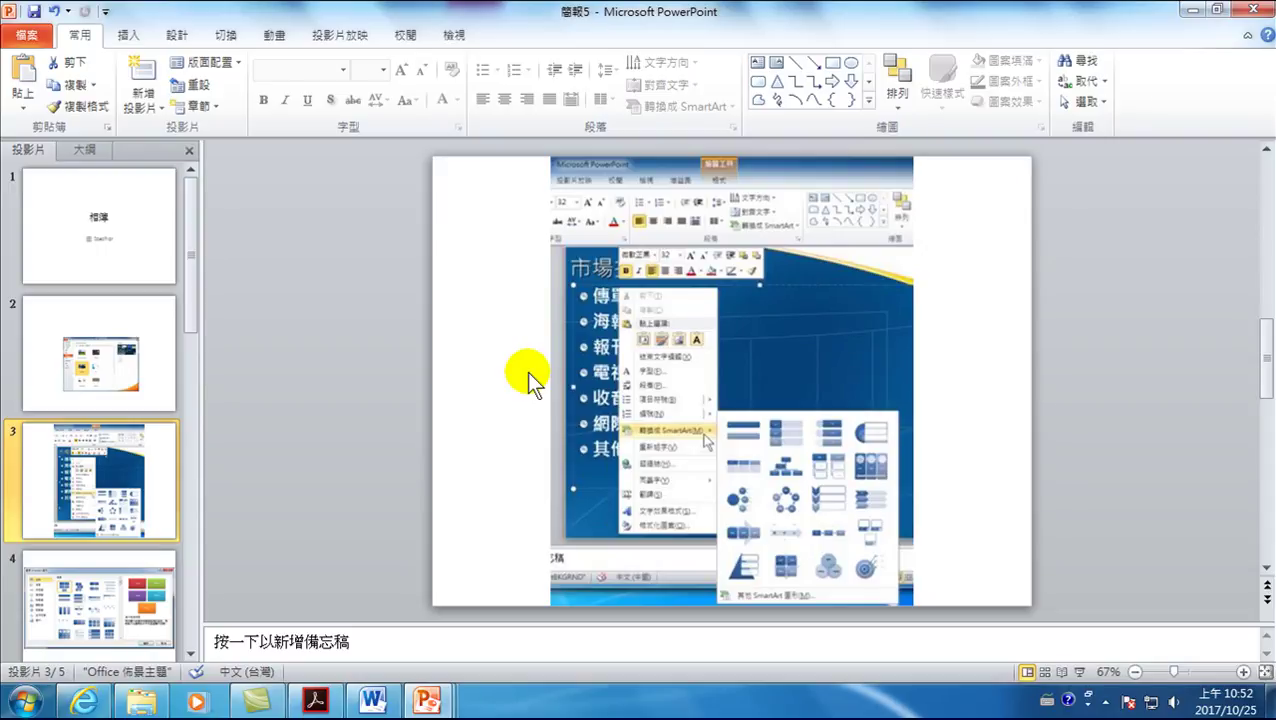
scroll(80, 481, down, 2)
click(86, 470)
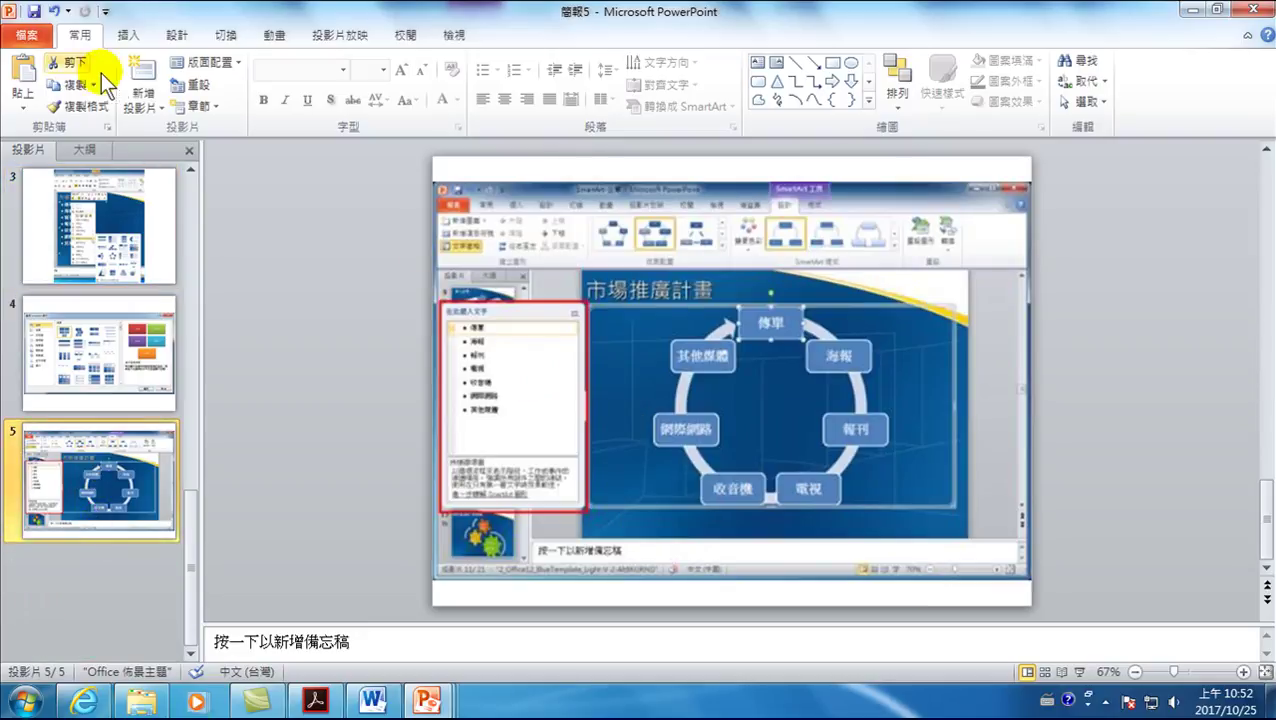
click(142, 75)
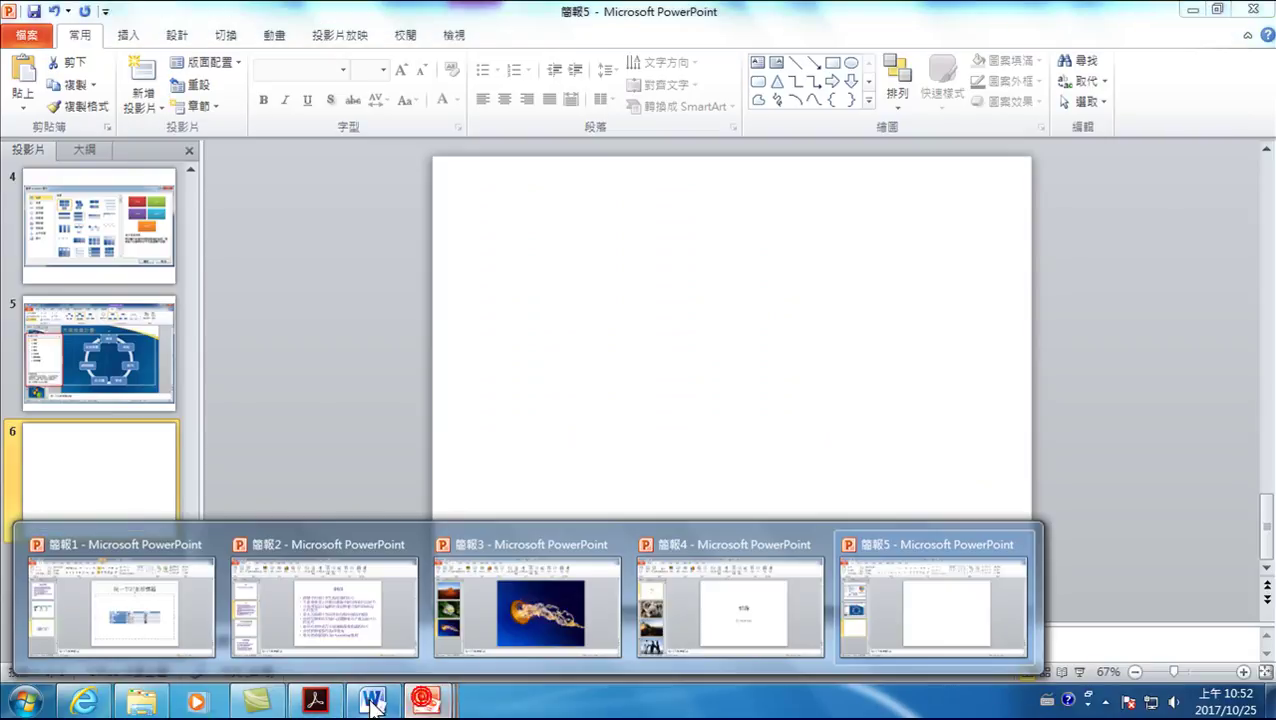
Copy the 006 SmartArt colour-options screenshot from Word and paste it onto slide 6 of 簡報5
click(372, 702)
scroll(510, 510, down, 5)
click(500, 522)
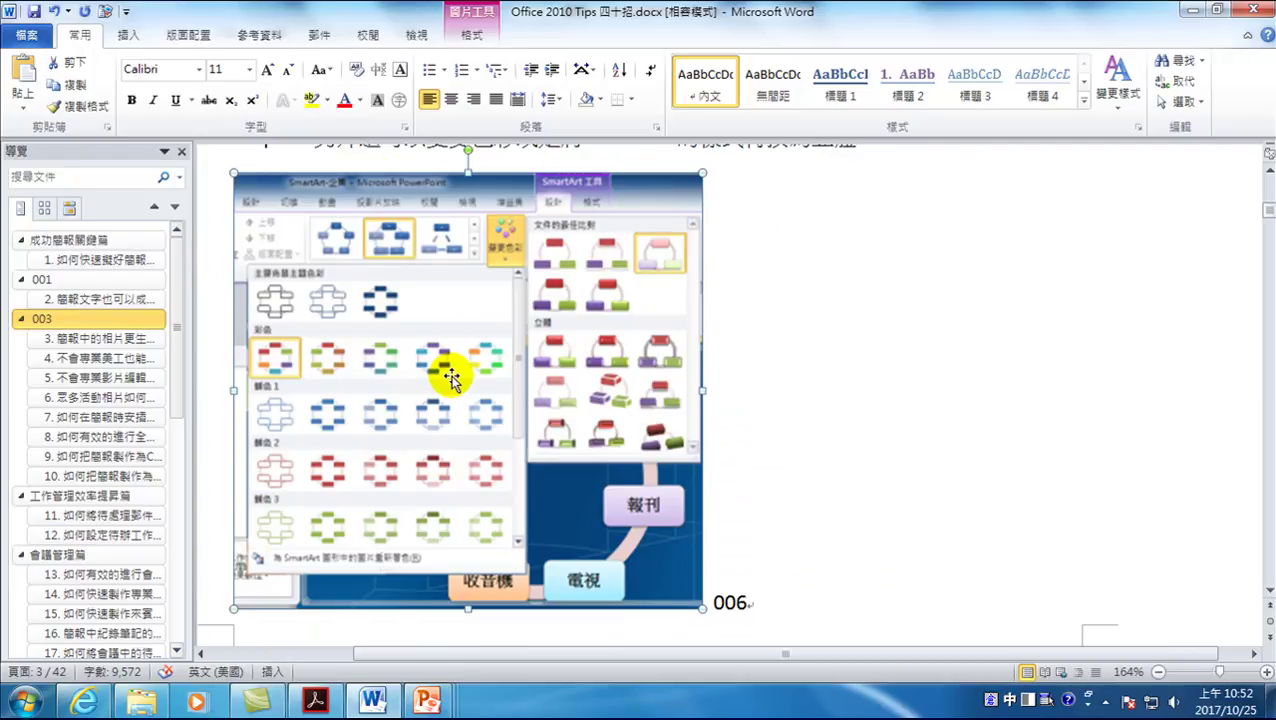
right_click(425, 320)
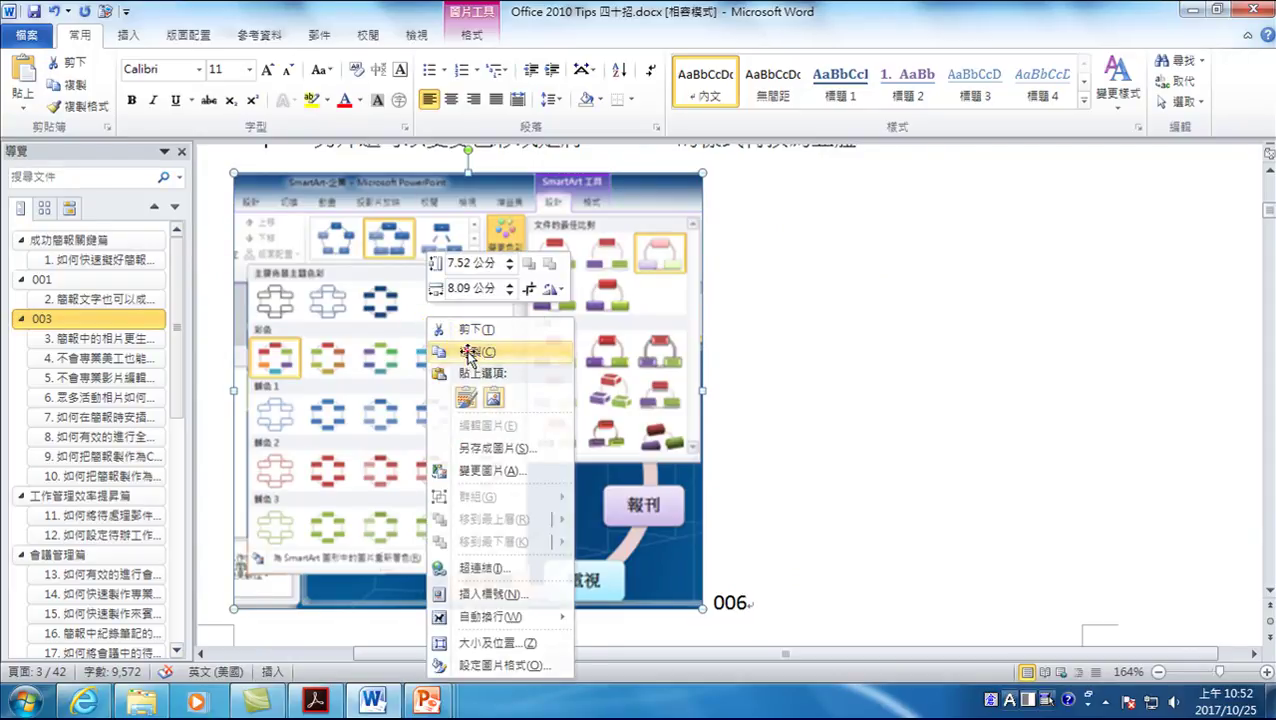
click(470, 352)
mouse_move(426, 700)
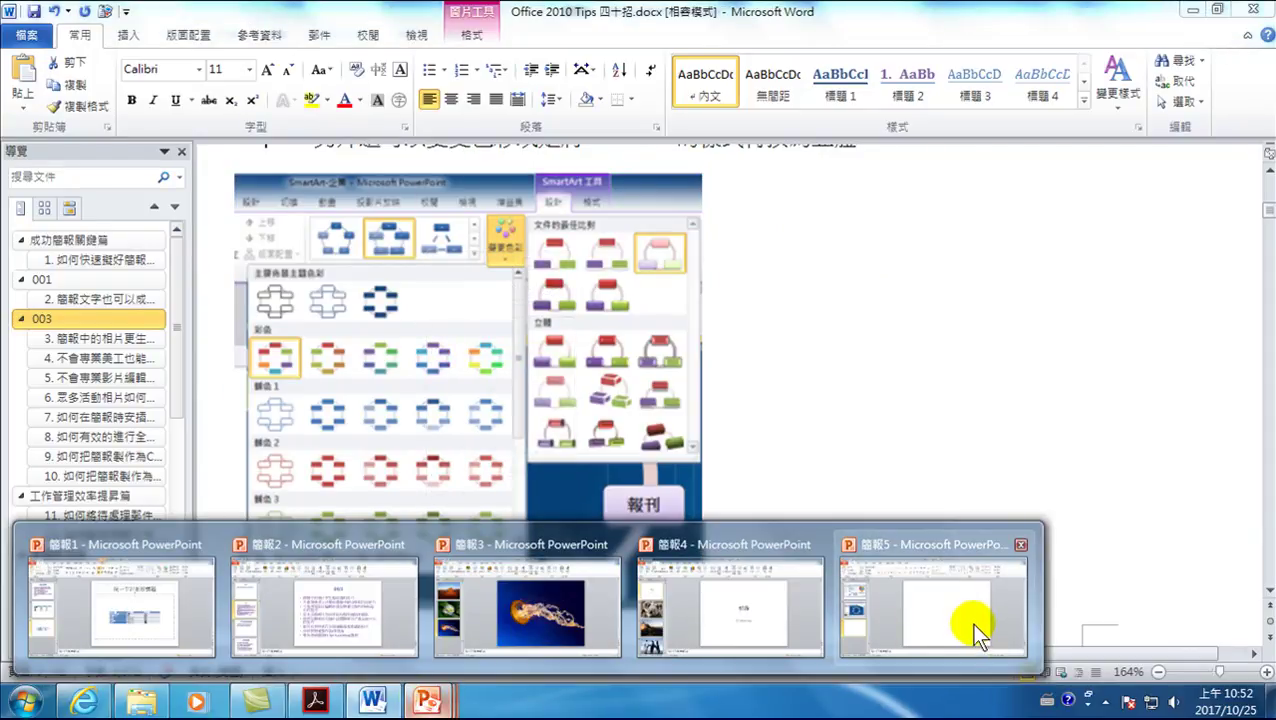
click(971, 622)
key(ctrl+v)
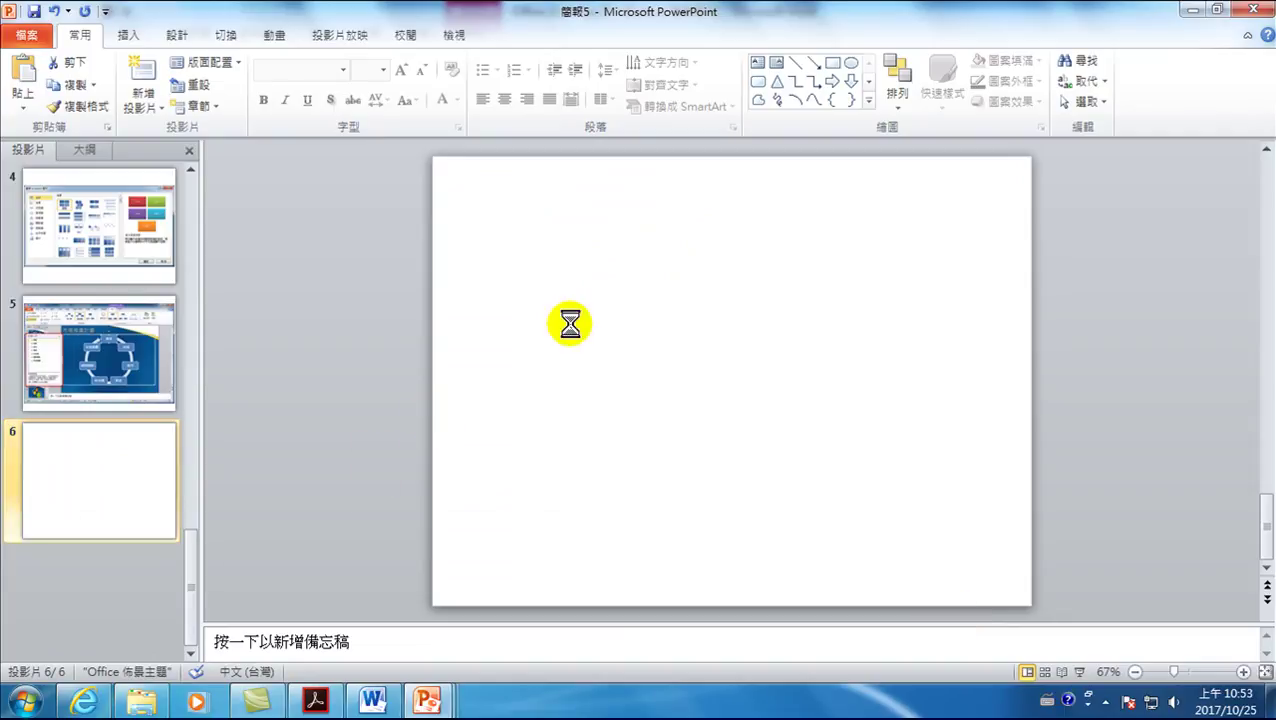